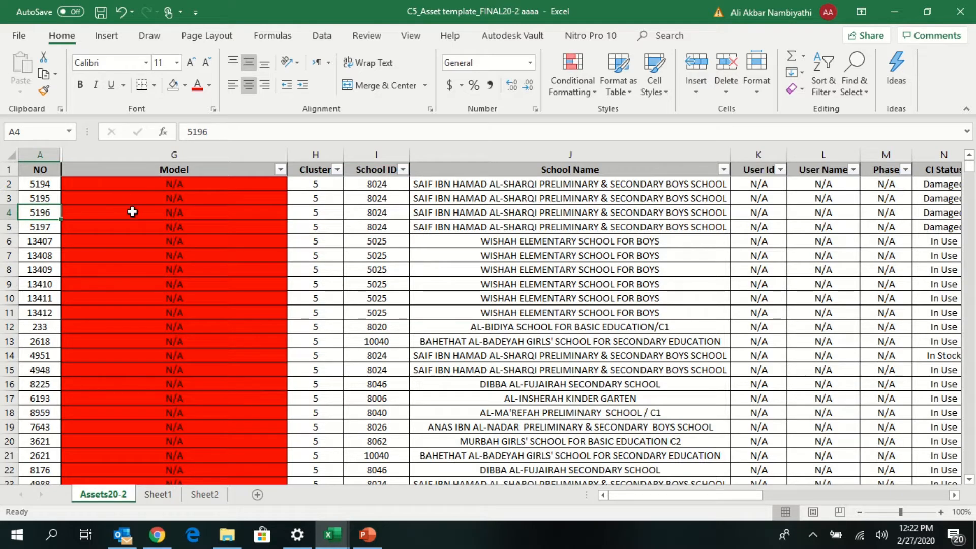
Step: Examine the Model column entries on the Assets20-2 sheet, glancing at the second asset workbook for reference
drag(162, 203, 164, 415)
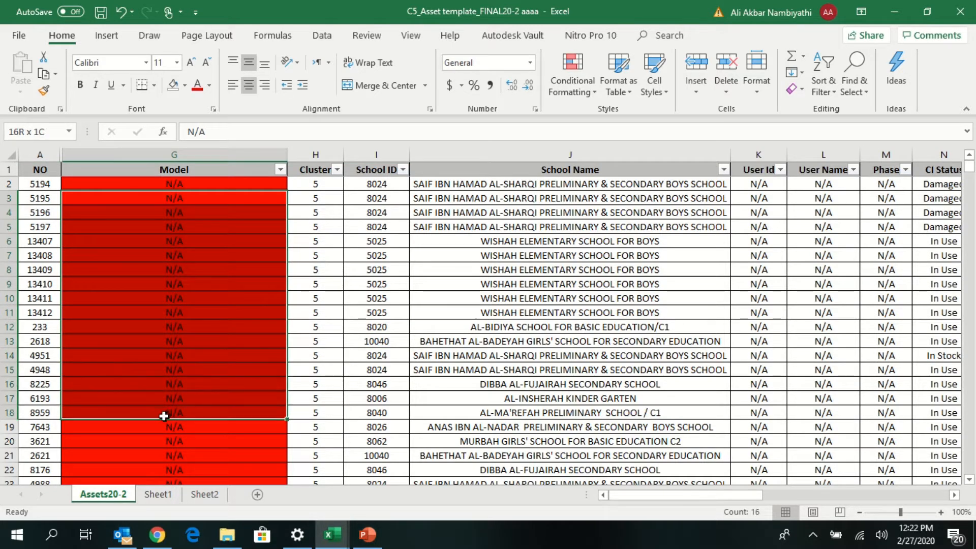
click(37, 214)
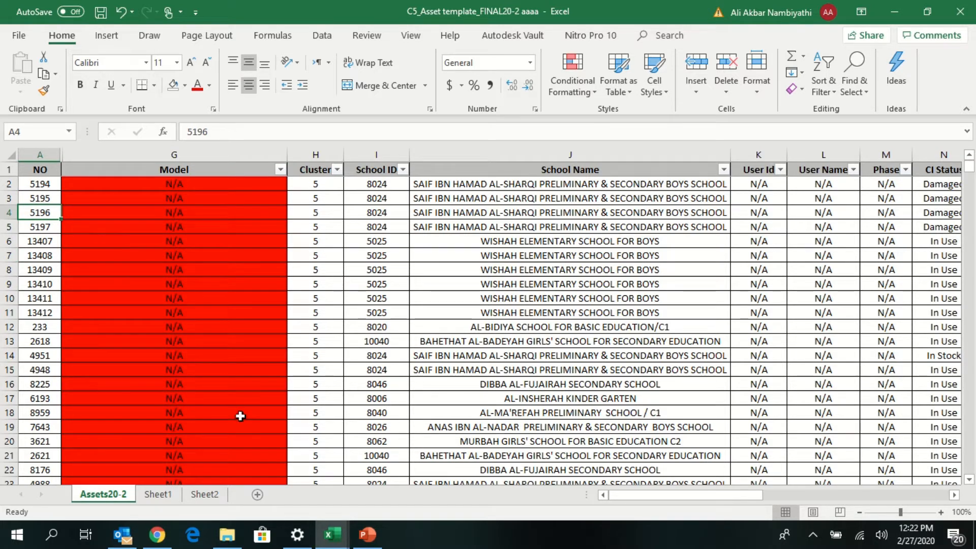
drag(151, 204, 153, 300)
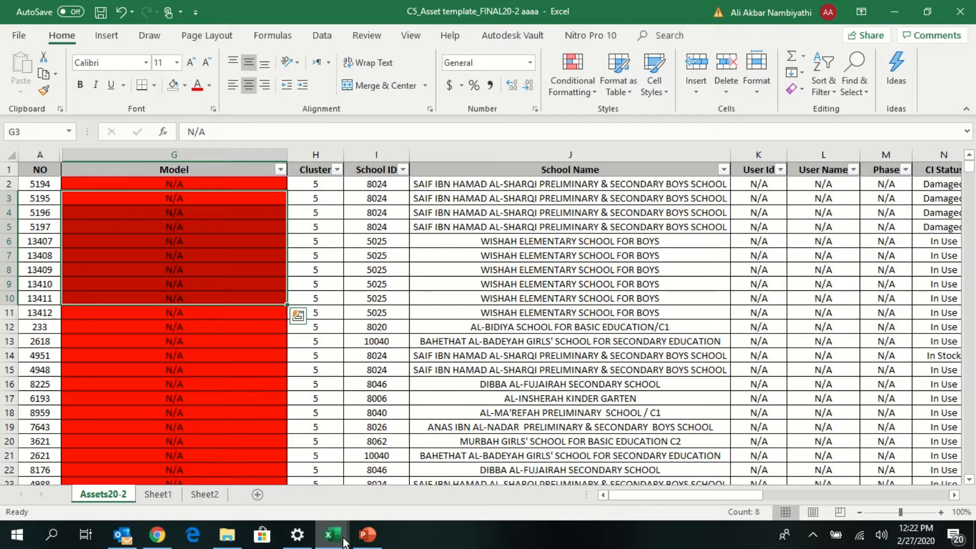
mouse_move(333, 533)
click(379, 486)
scroll(159, 321, down, 2)
scroll(158, 320, up, 2)
key(alt+Tab)
click(166, 239)
drag(181, 216, 167, 368)
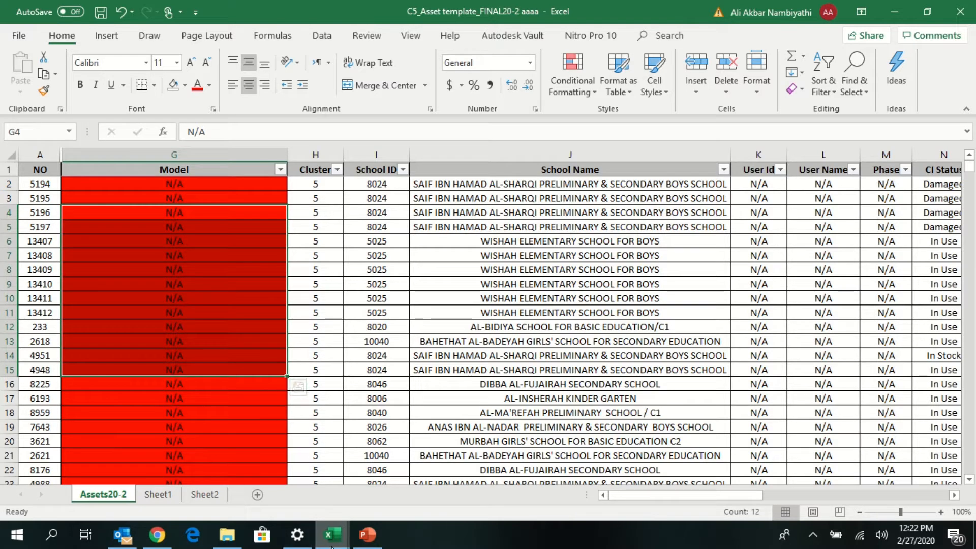
Step: Compare the serial numbers and models in the read-only C5_Asset template_FINAL20-2 workbook with the Model column of the aaaa workbook
mouse_move(334, 546)
click(373, 476)
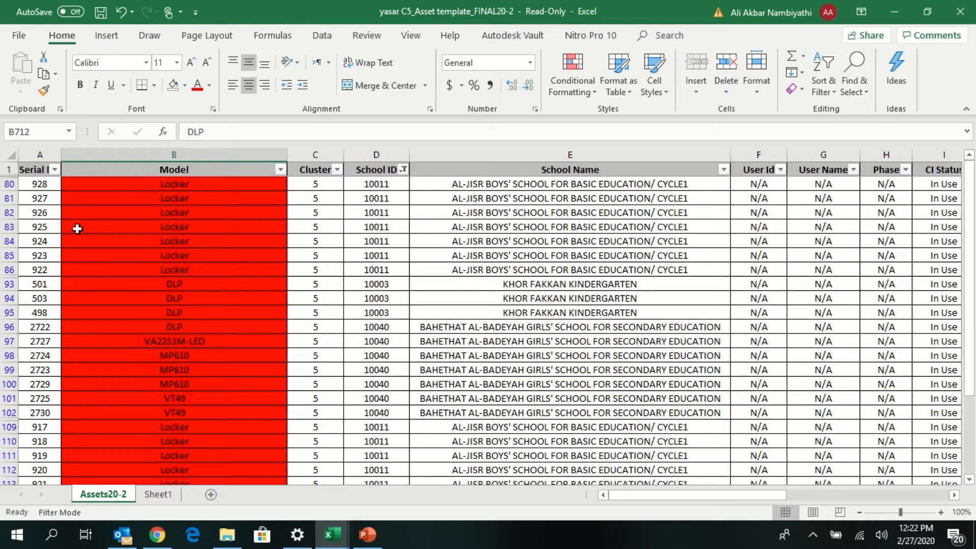
drag(136, 206, 142, 436)
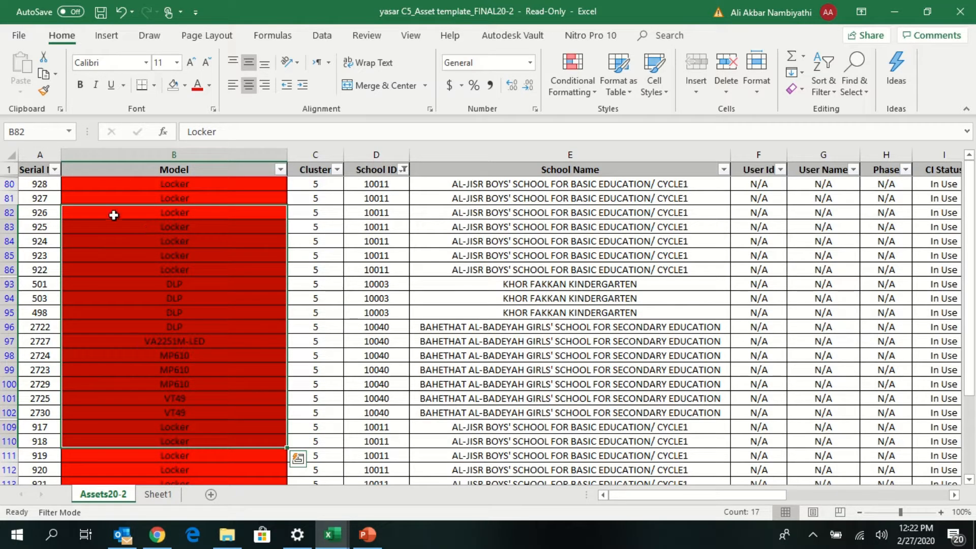
click(127, 255)
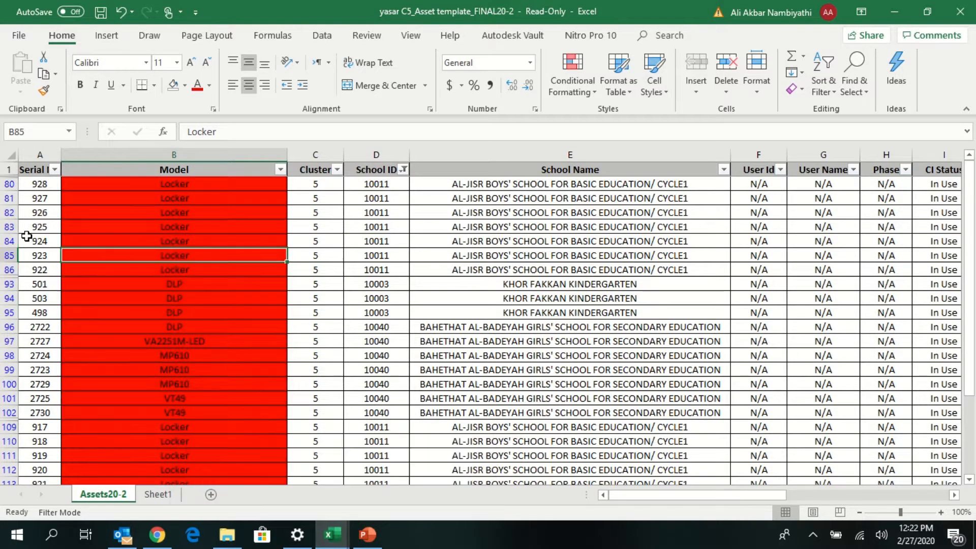
drag(34, 225, 38, 356)
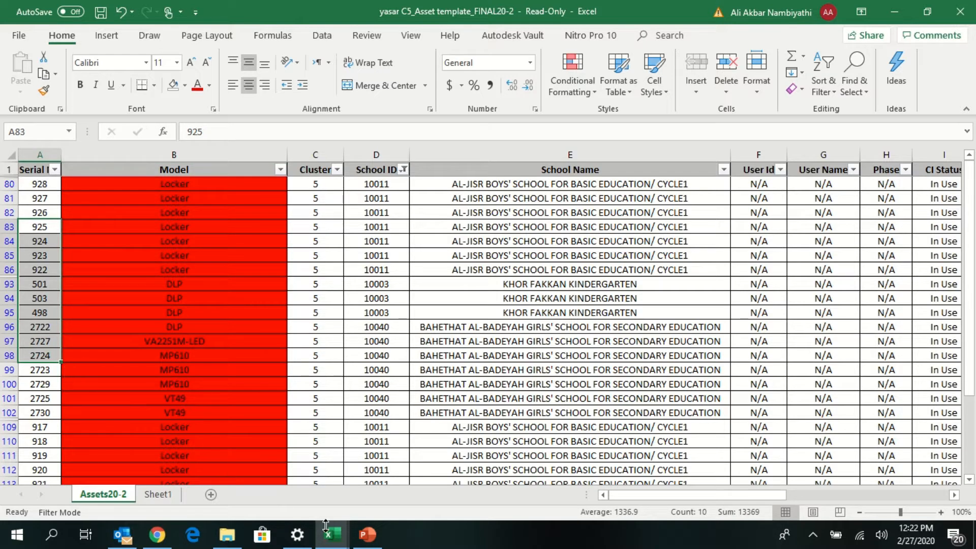
mouse_move(326, 529)
click(254, 467)
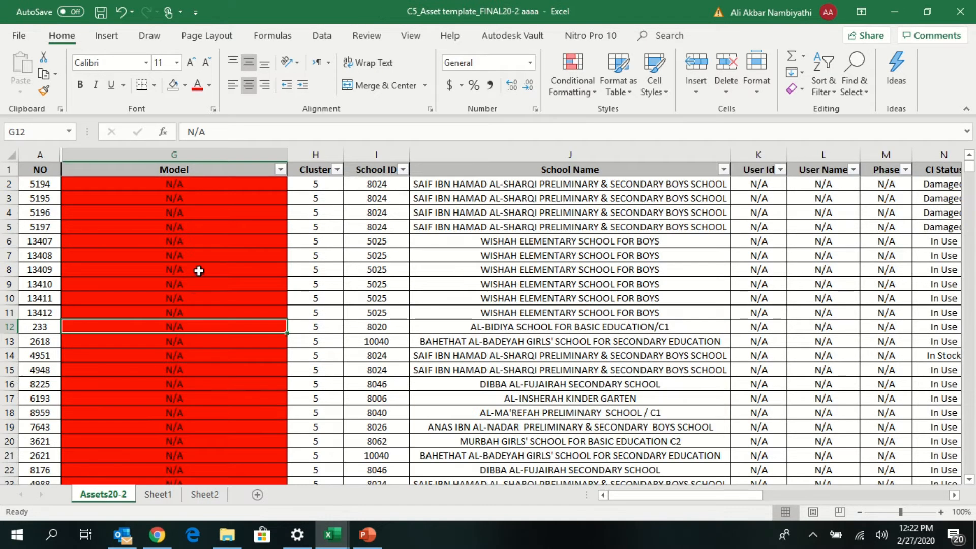
drag(207, 218, 198, 275)
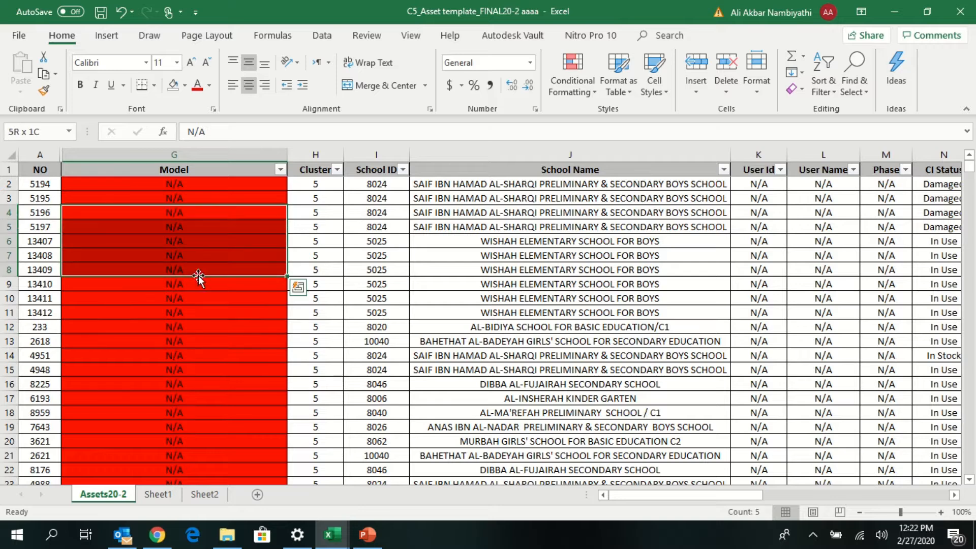
click(206, 297)
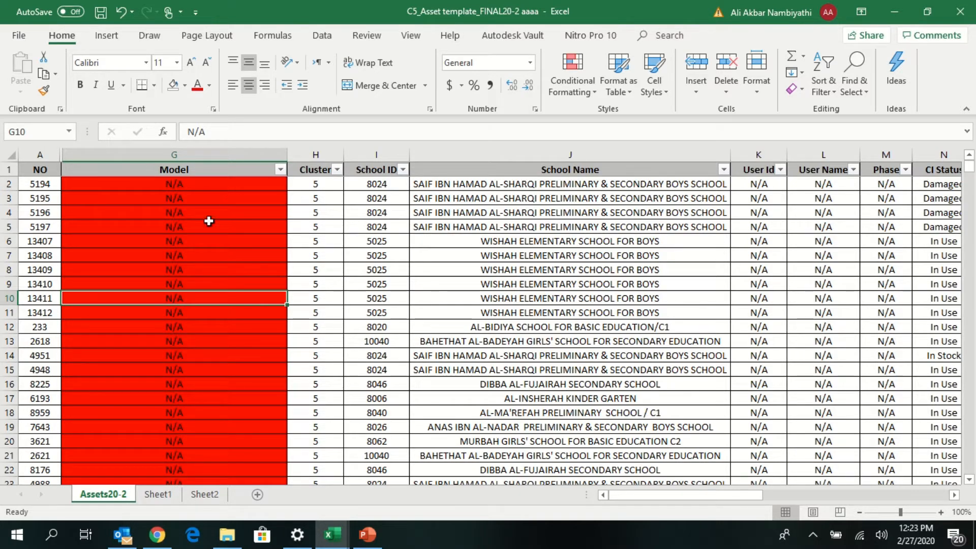
click(28, 188)
click(39, 154)
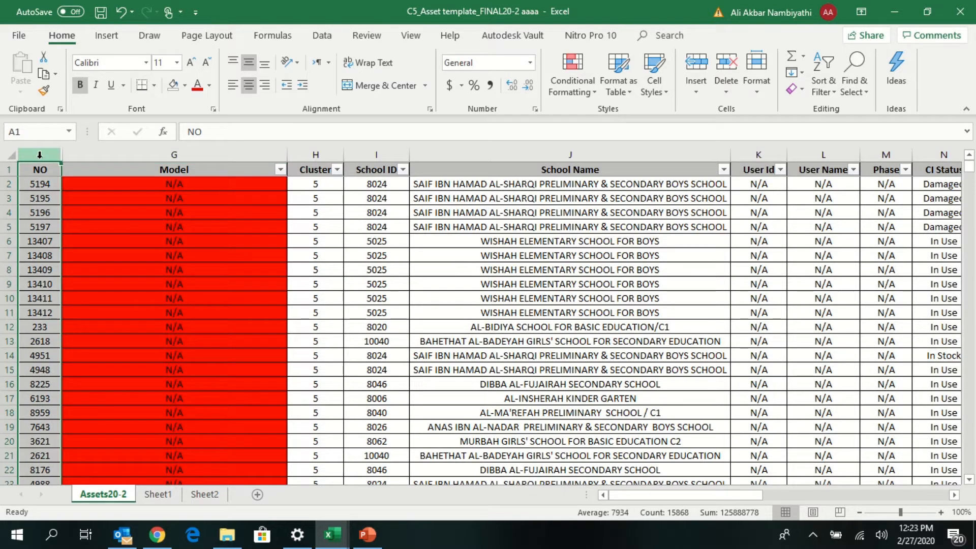
right_click(40, 154)
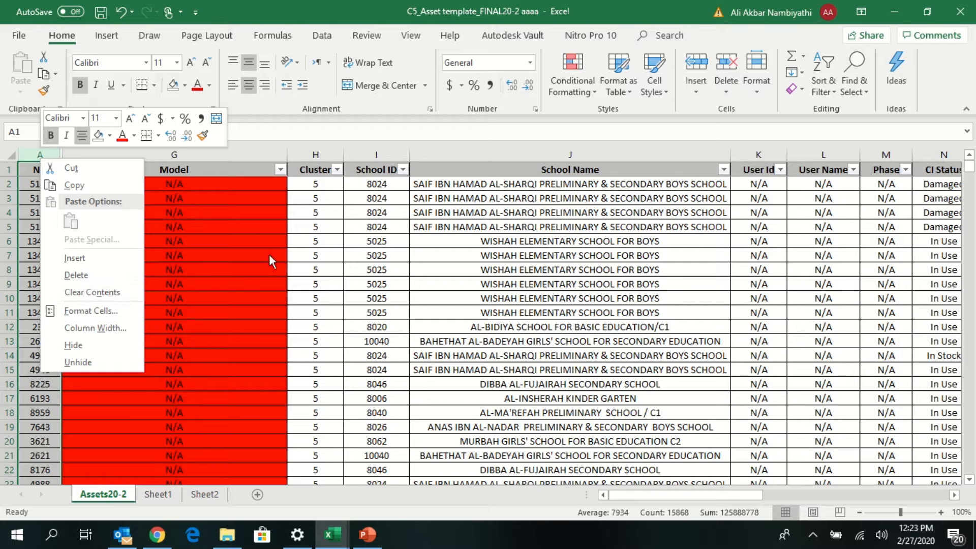
key(Escape)
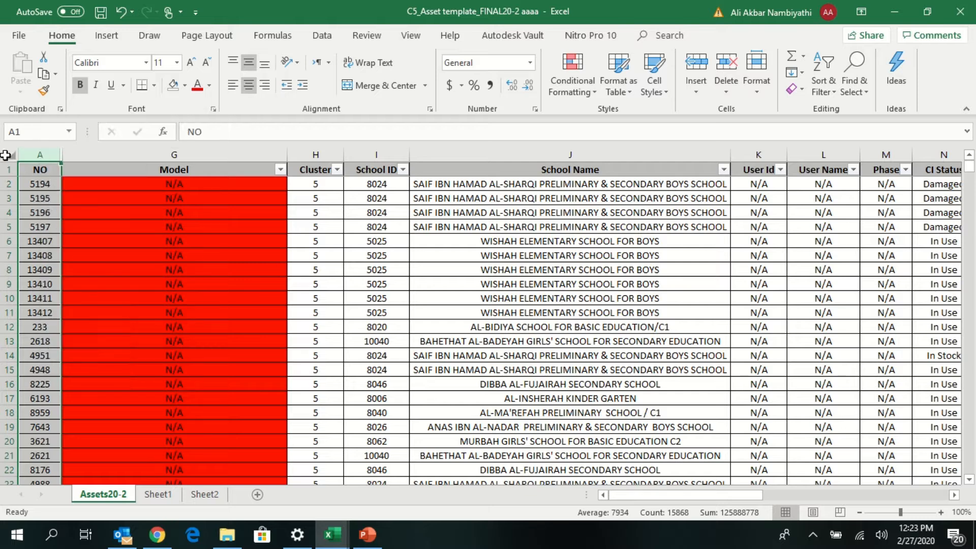
right_click(31, 151)
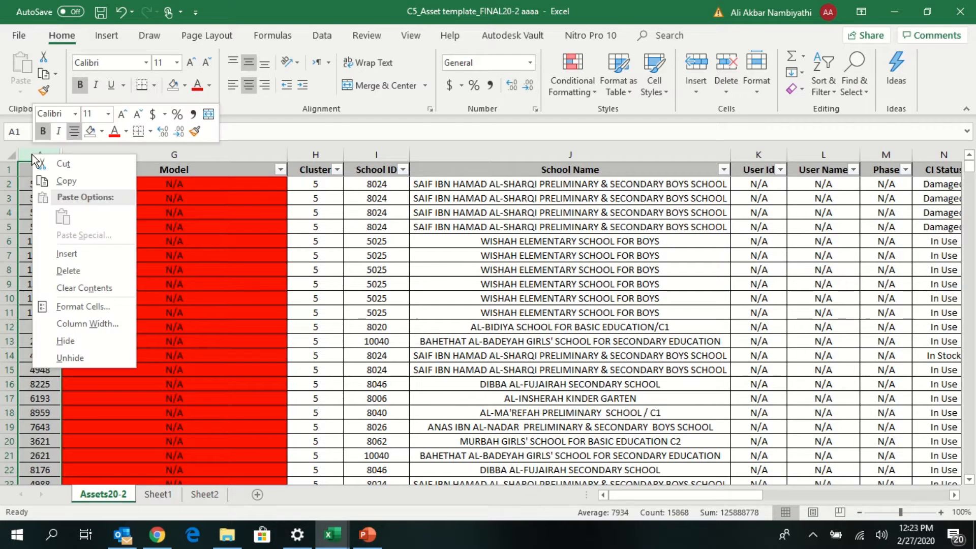
click(98, 305)
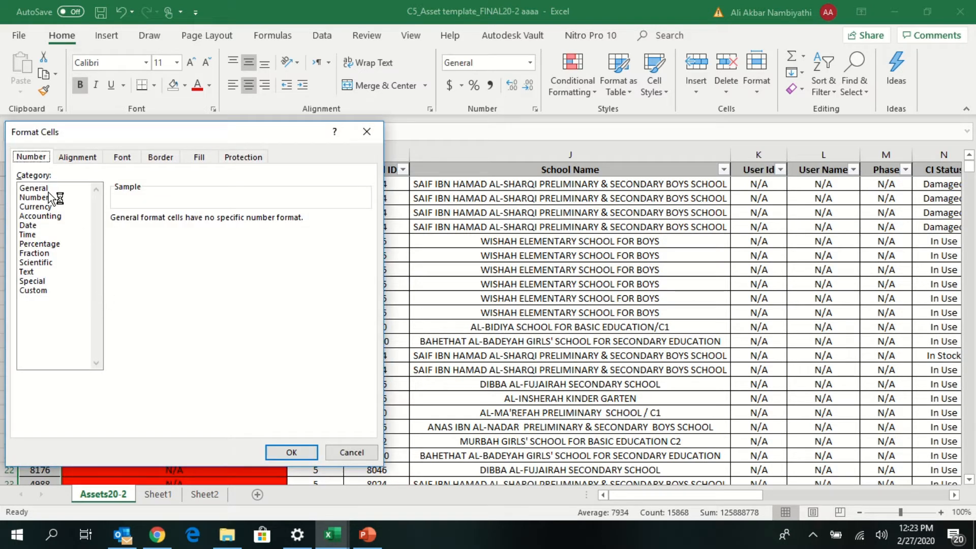
click(375, 131)
click(224, 212)
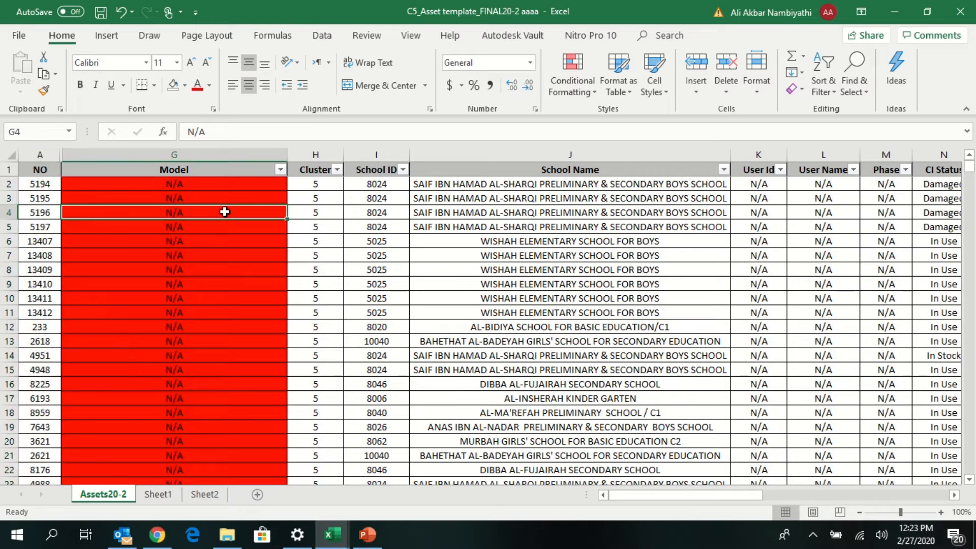
Step: Insert a blank column between the Model and Cluster columns on the Assets20-2 sheet
click(304, 150)
right_click(305, 151)
click(340, 252)
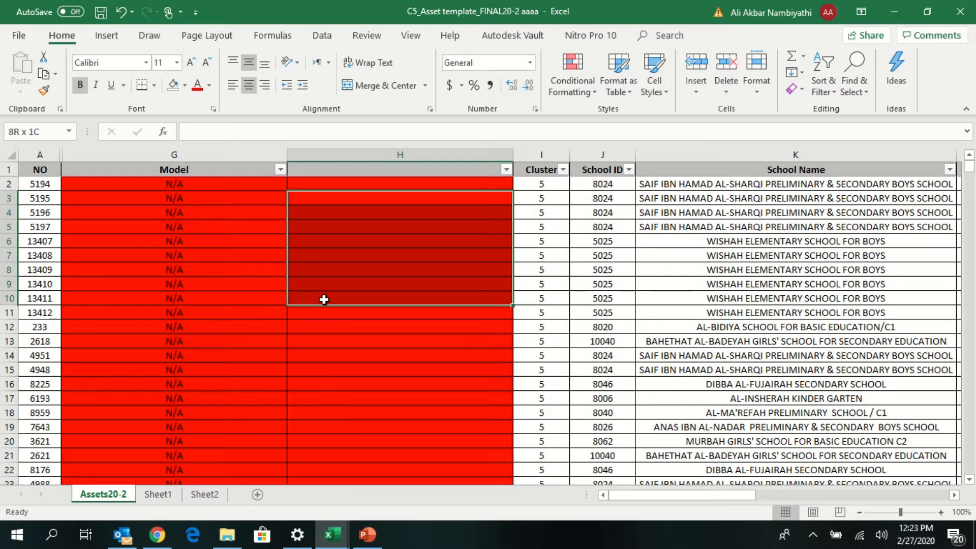
Step: Look through the Model column for rows that already hold a model name beside the new blank column
click(270, 227)
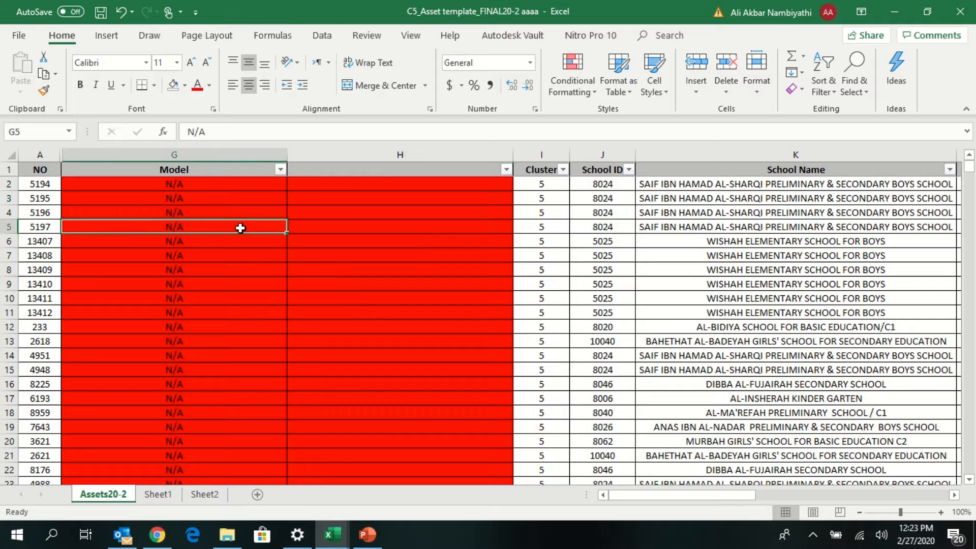
scroll(241, 228, down, 5)
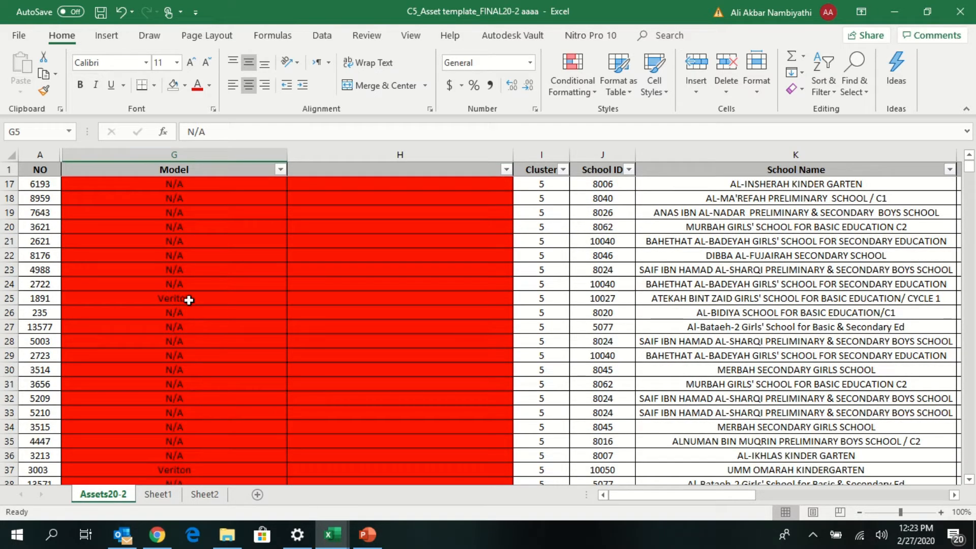
click(113, 299)
scroll(120, 327, down, 2)
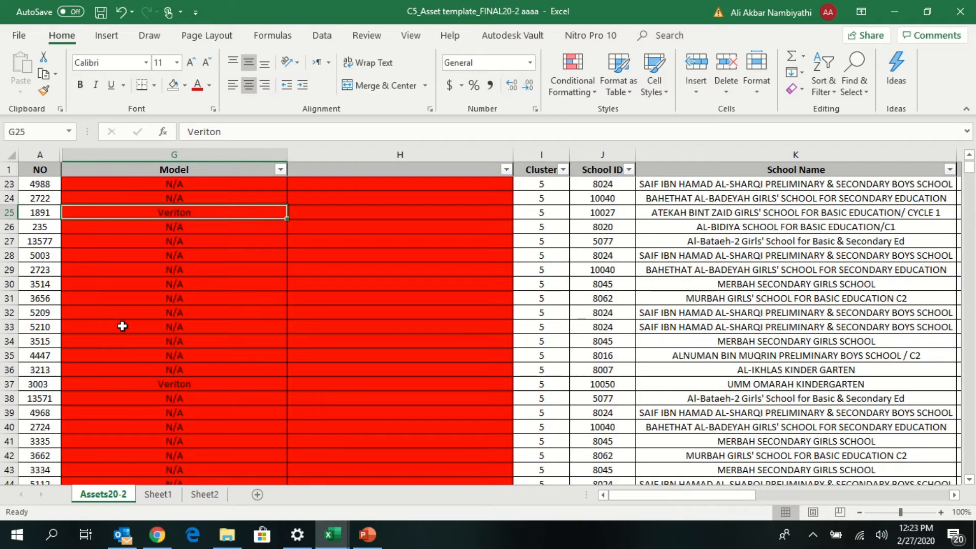
click(183, 382)
scroll(197, 353, up, 4)
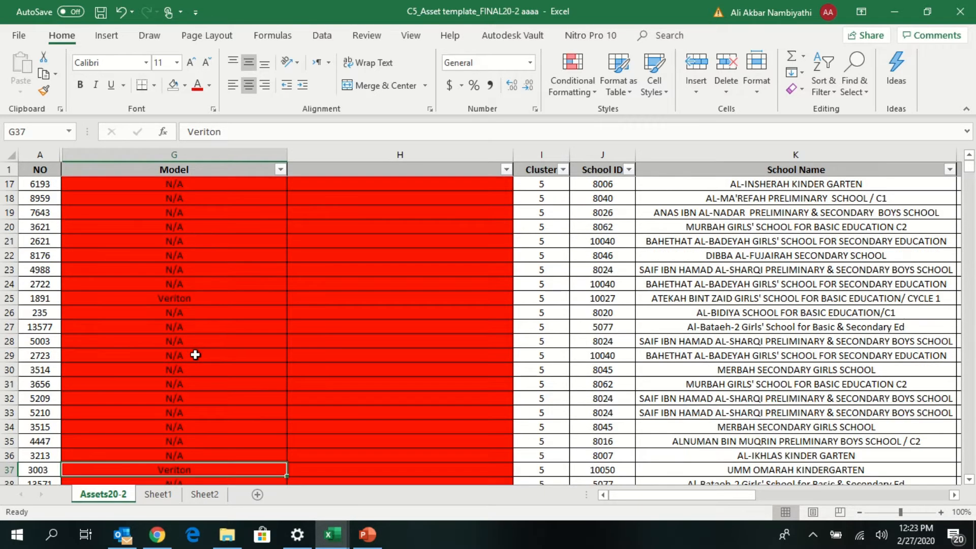
scroll(195, 354, up, 3)
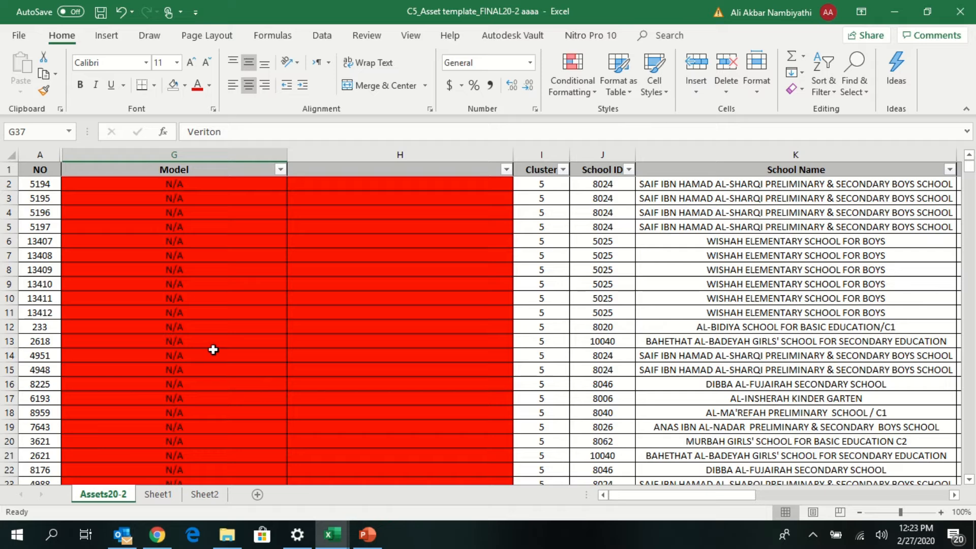
click(419, 272)
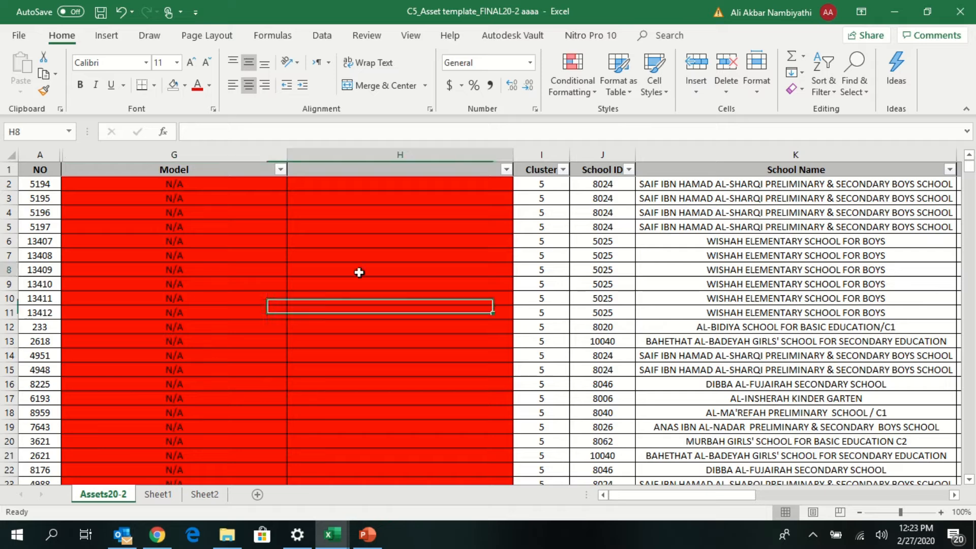
click(219, 223)
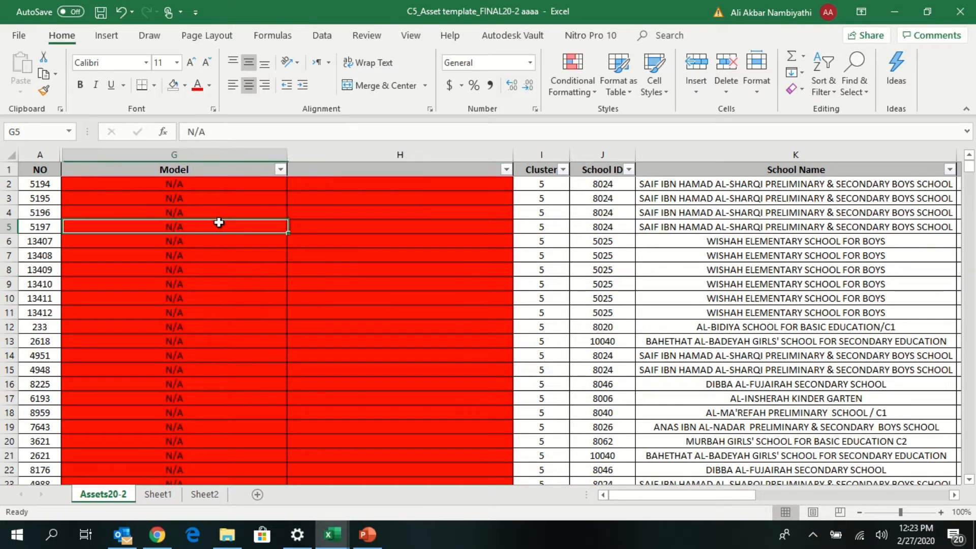
Step: Enter "aa" as the header of the new column in cell H1
click(328, 170)
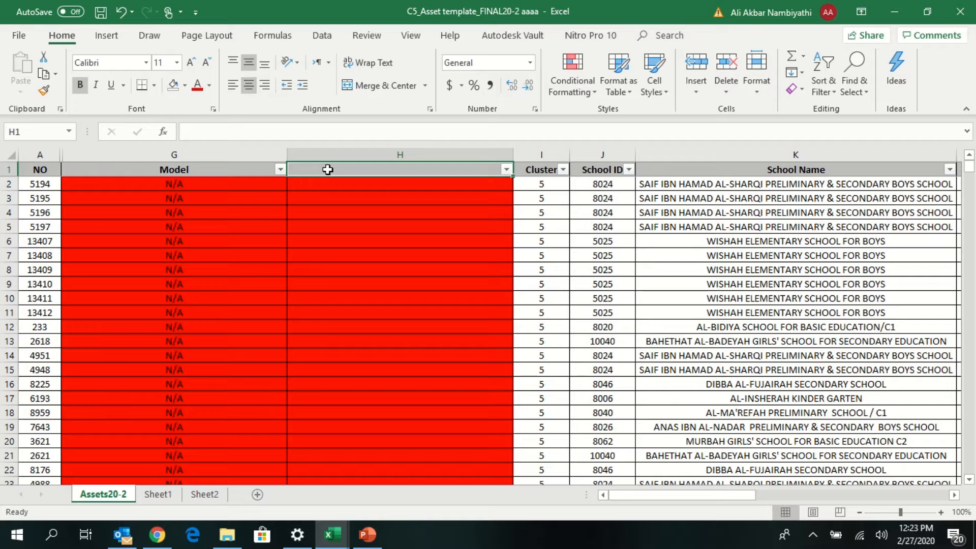
text(aa)
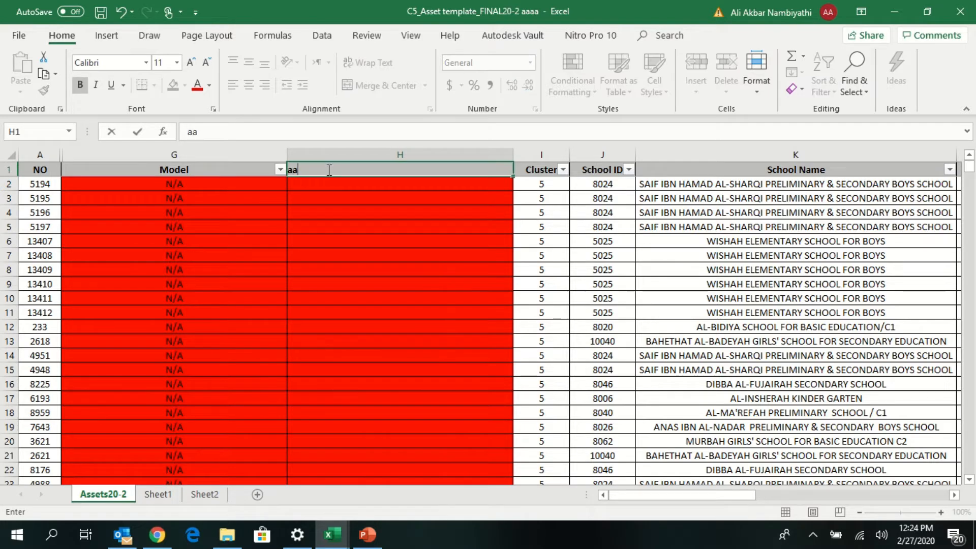
click(314, 201)
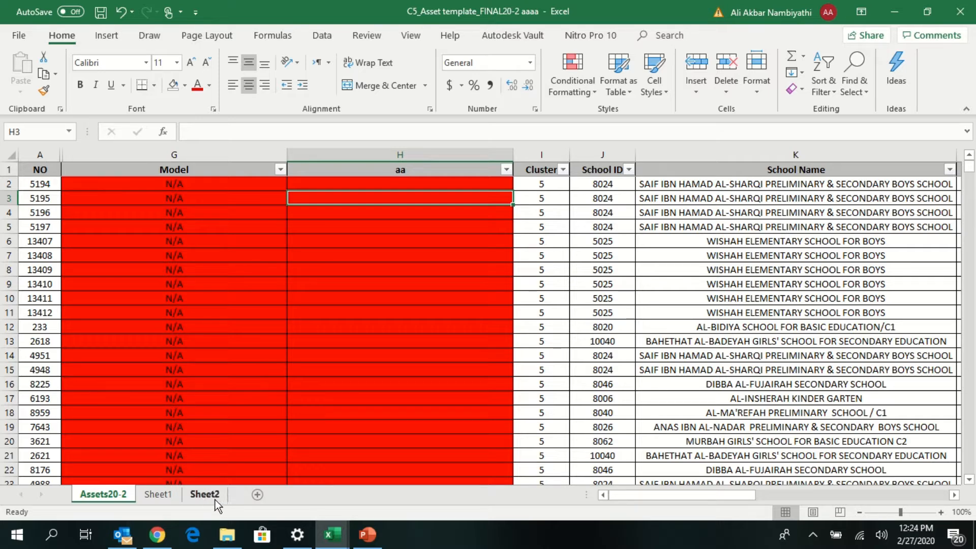
Step: Switch to the read-only C5_Asset template_FINAL20-2 workbook and copy its Serial NO and Model columns, headers included, down to the last filled row
mouse_move(338, 541)
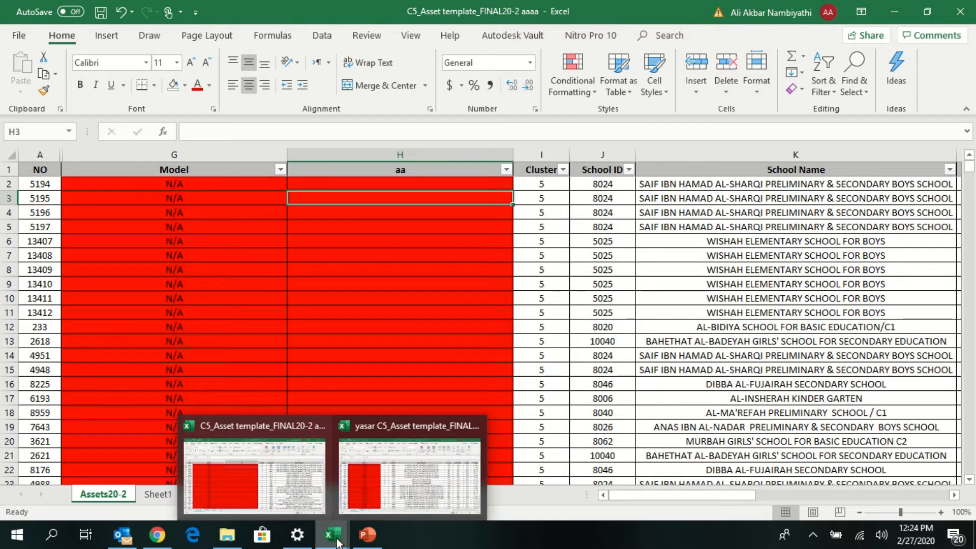
click(386, 499)
click(233, 259)
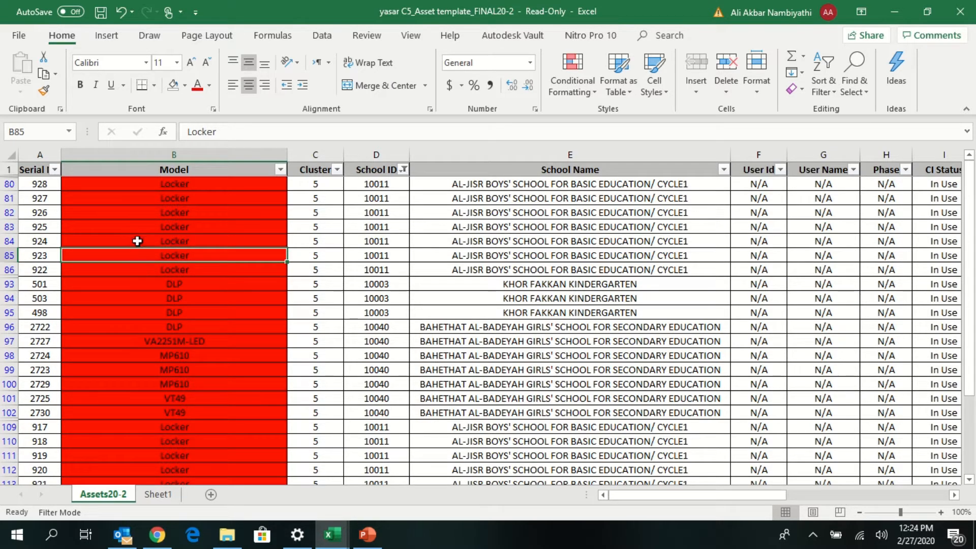
click(39, 173)
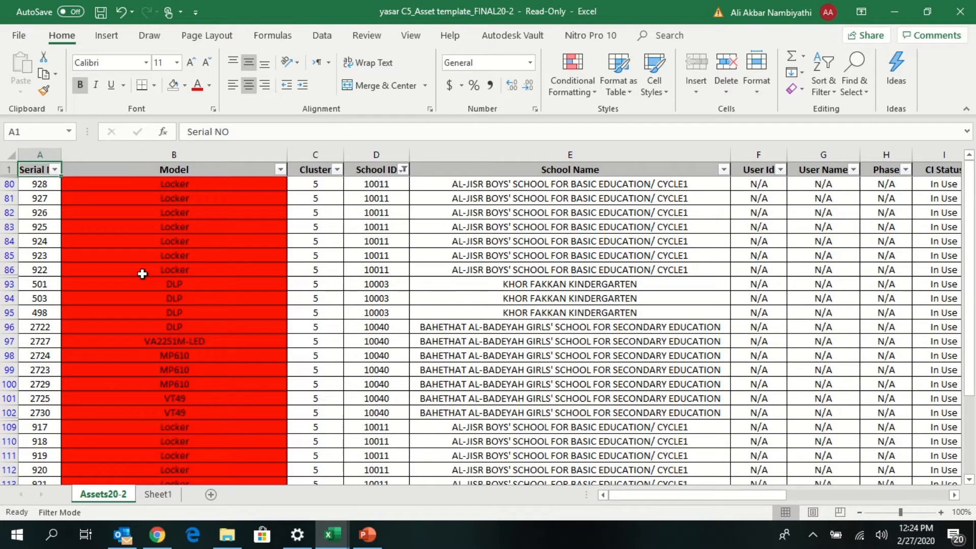
key(shift+Right)
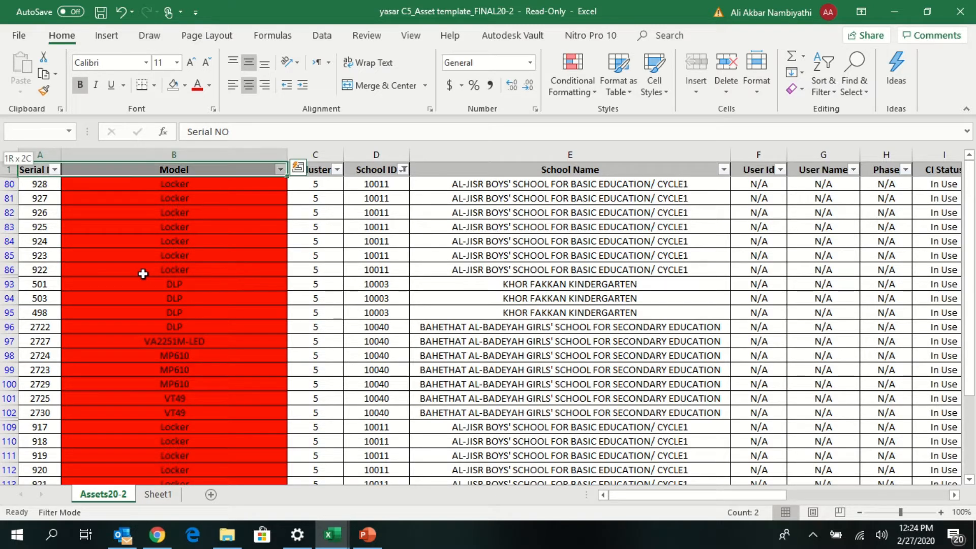
key(ctrl+shift+Down)
key(ctrl+c)
Step: Switch to the C5_Asset template_FINAL20-2 aaaa workbook, paste the copied columns at cell A1 of Sheet2 and autofit the column widths
click(323, 524)
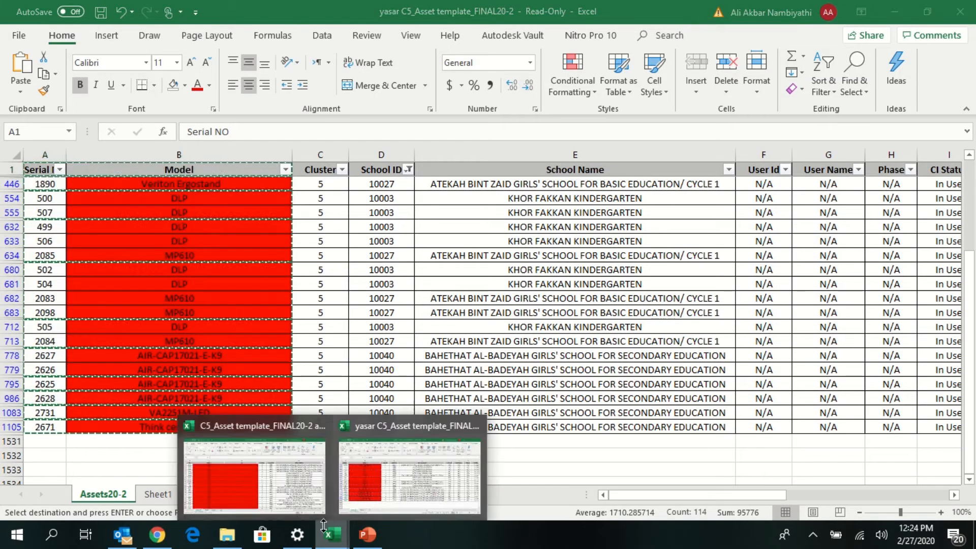
click(274, 496)
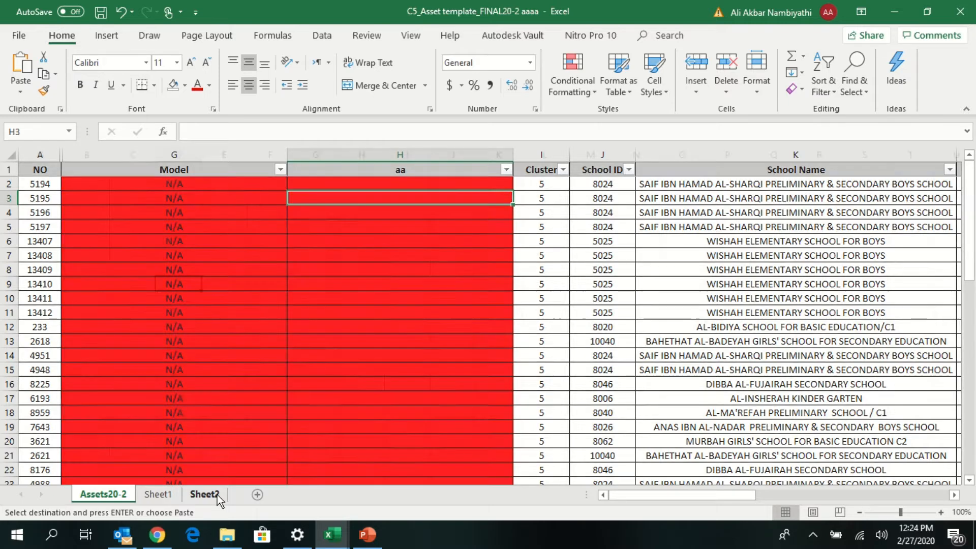
click(218, 495)
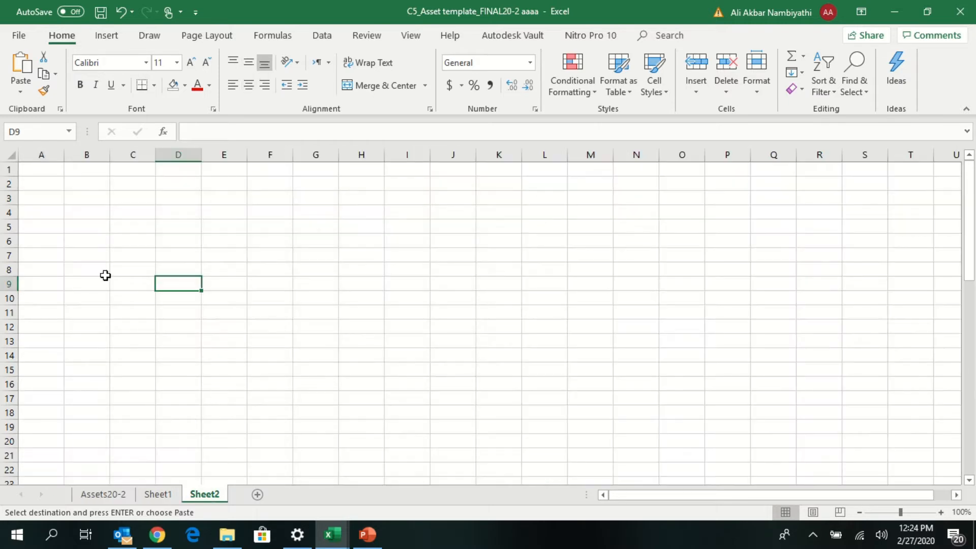
click(44, 171)
key(ctrl+v)
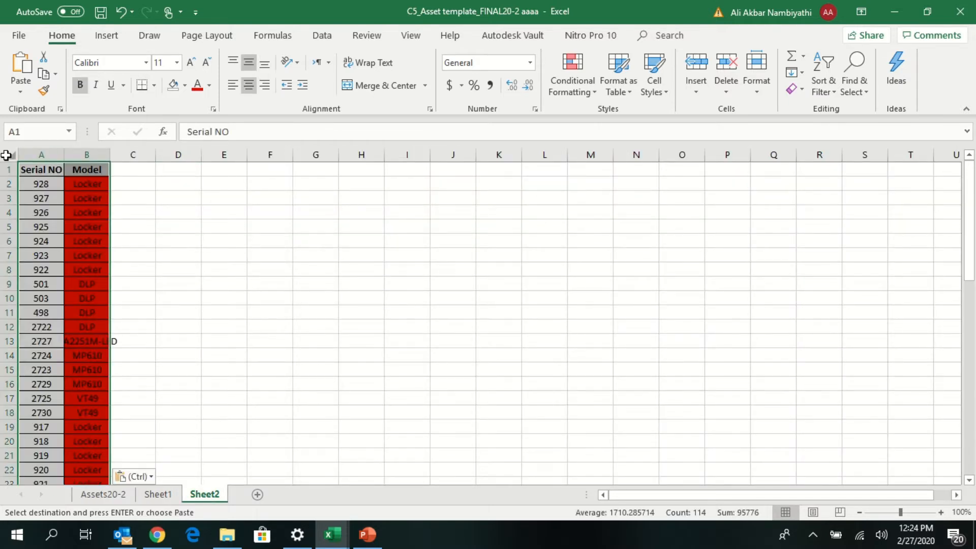
click(10, 154)
double_click(67, 156)
click(145, 187)
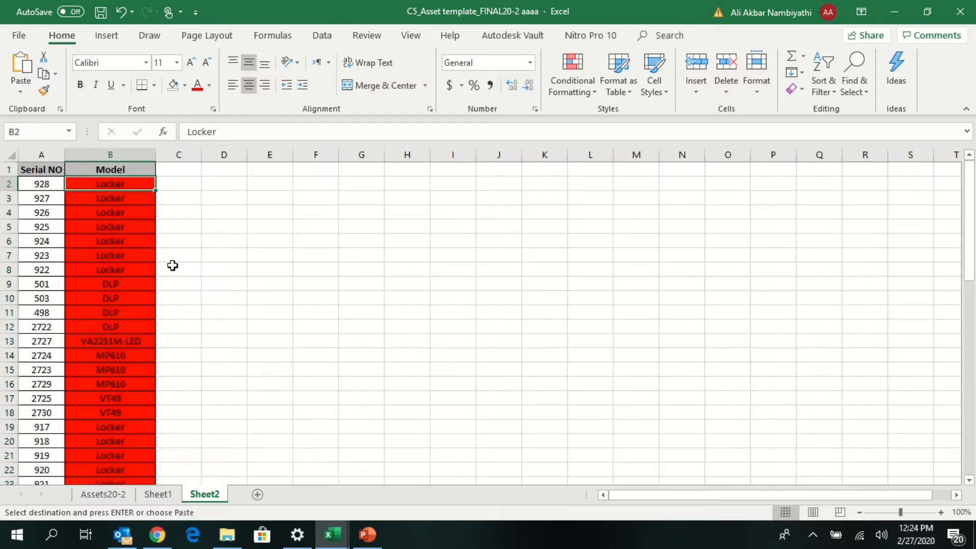
Step: Close the read-only yasar C5_Asset template_FINAL20-2 workbook without saving it and discard the clipboard contents
click(333, 534)
click(412, 471)
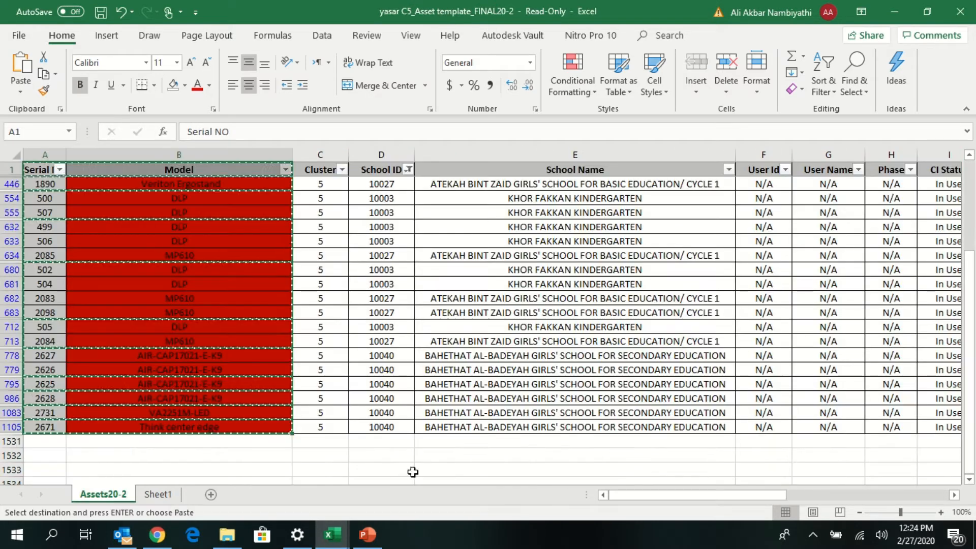
click(958, 10)
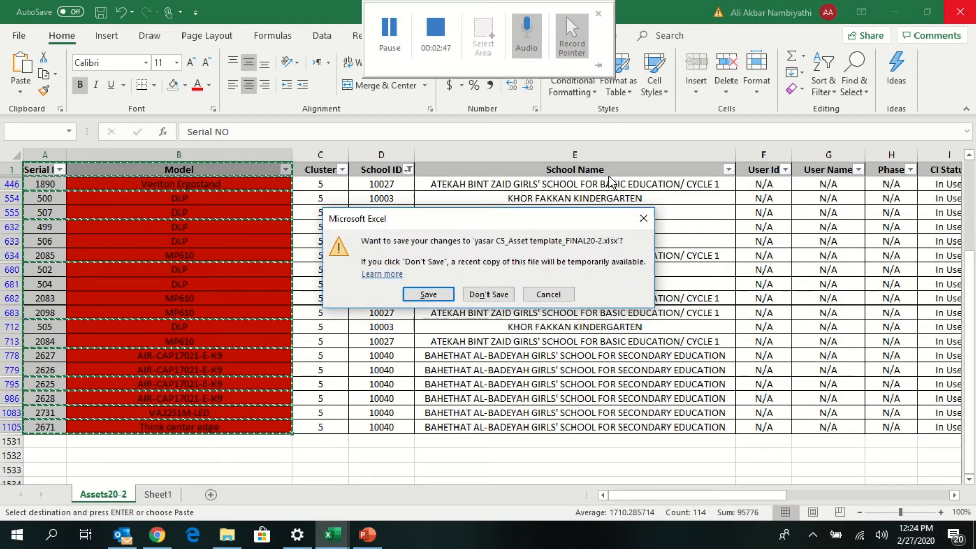
click(488, 295)
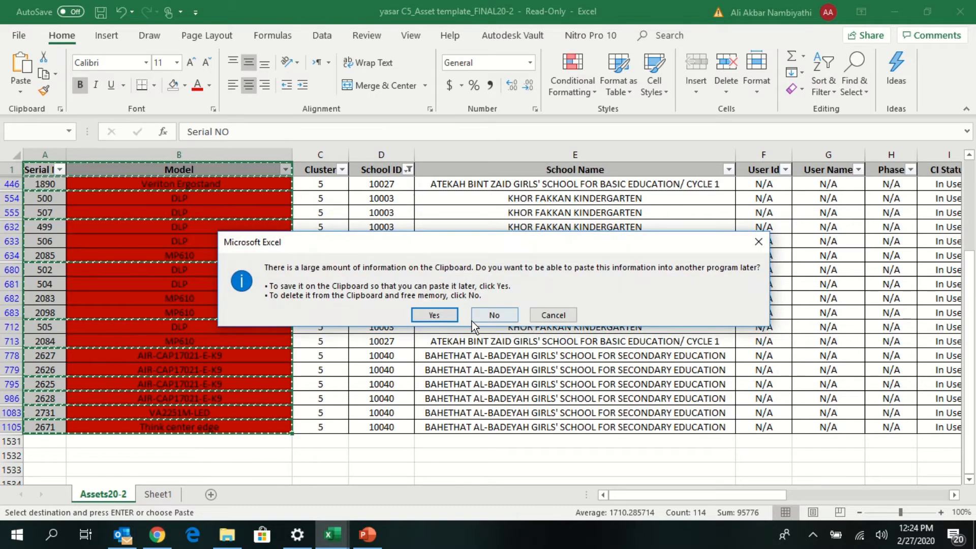
click(496, 313)
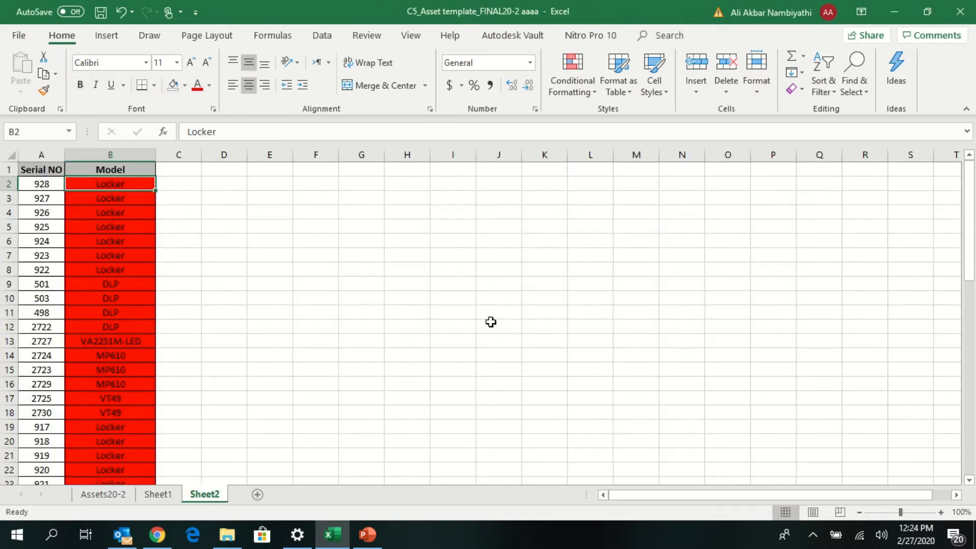
Step: Insert the VLOOKUP function in cell H2 of the Assets20-2 sheet, under the aa header
click(108, 498)
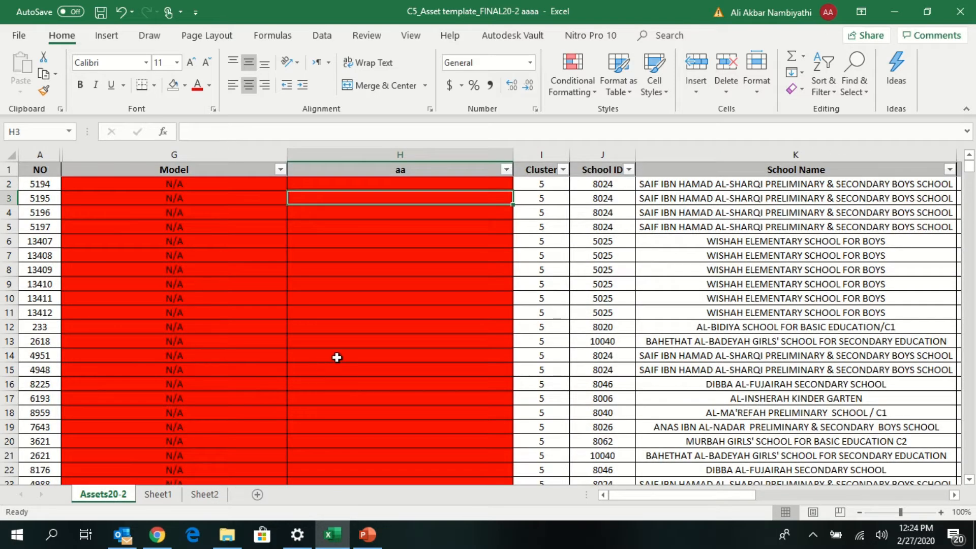
click(266, 314)
click(334, 186)
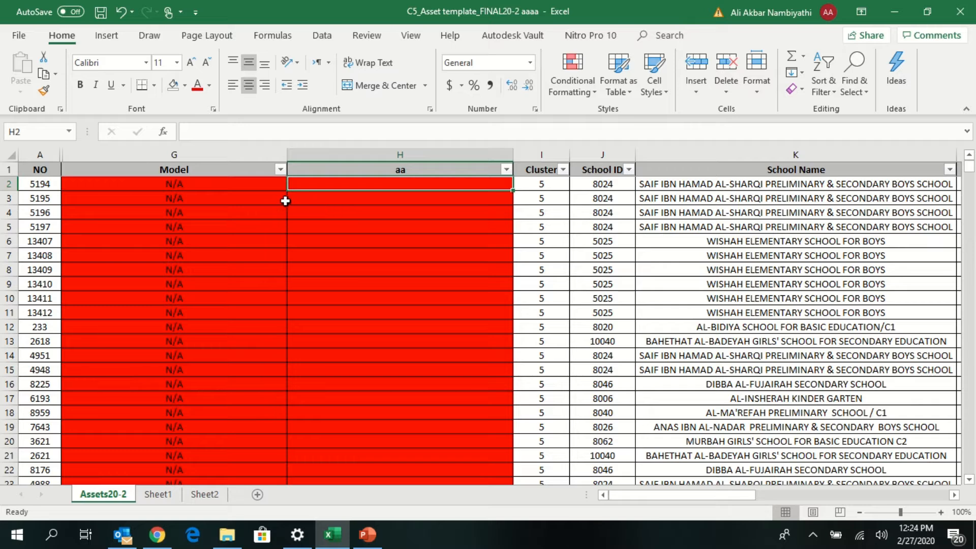
click(164, 131)
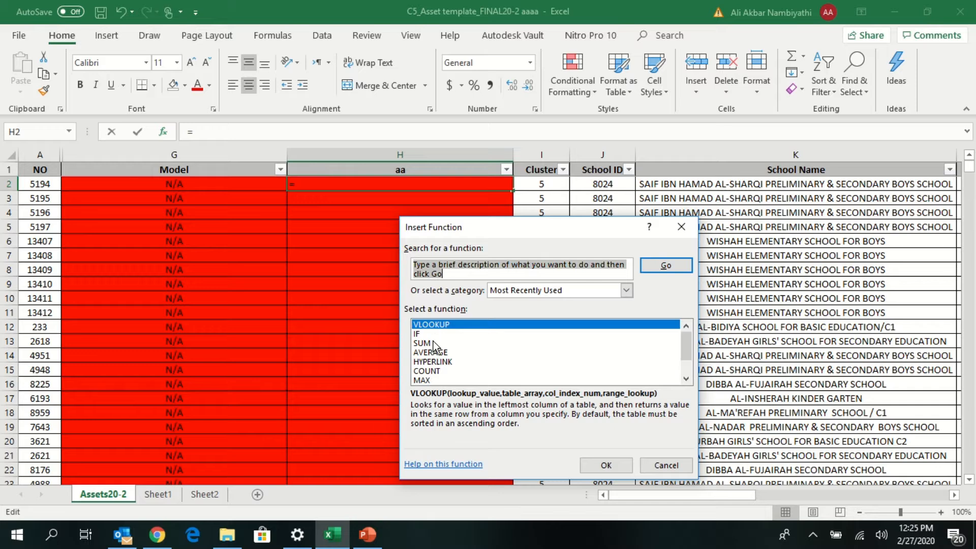
click(551, 290)
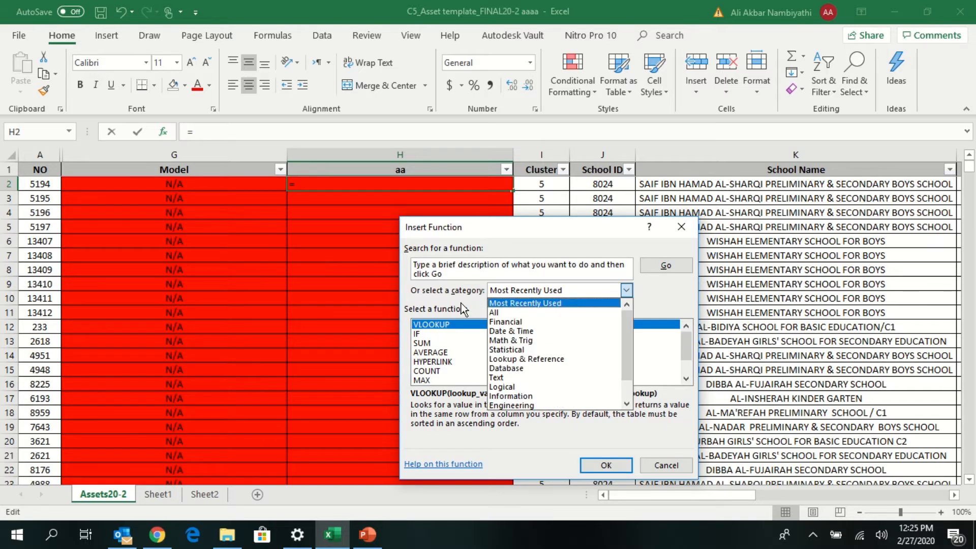
click(425, 334)
click(514, 288)
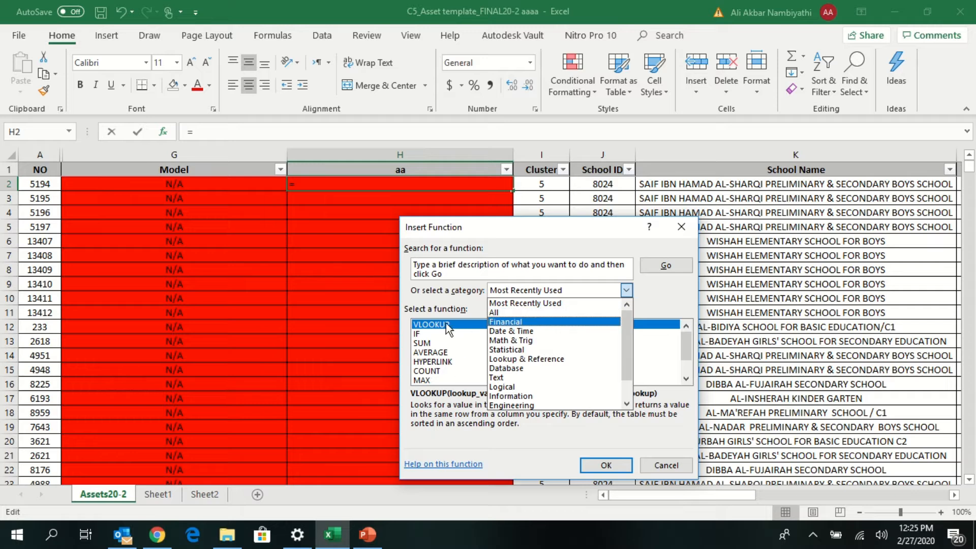
click(663, 316)
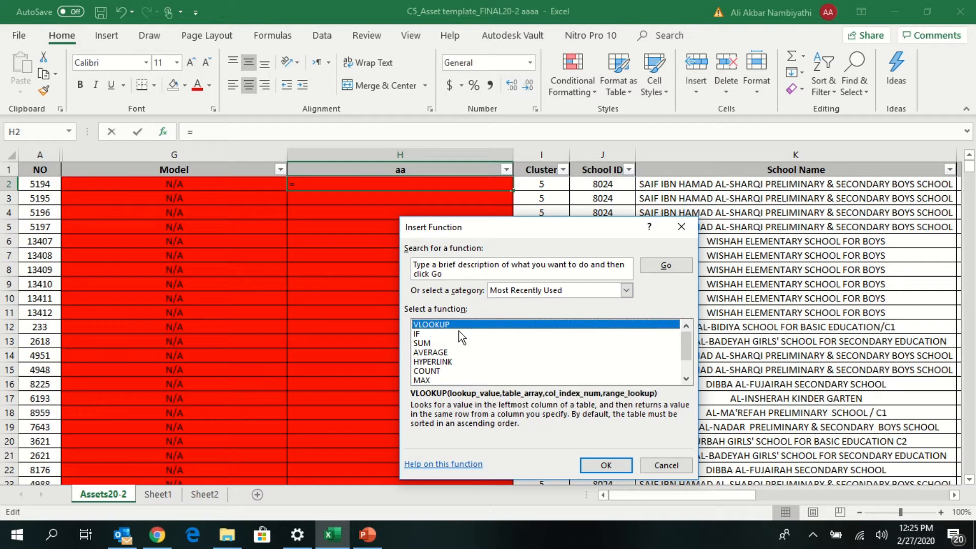
click(598, 467)
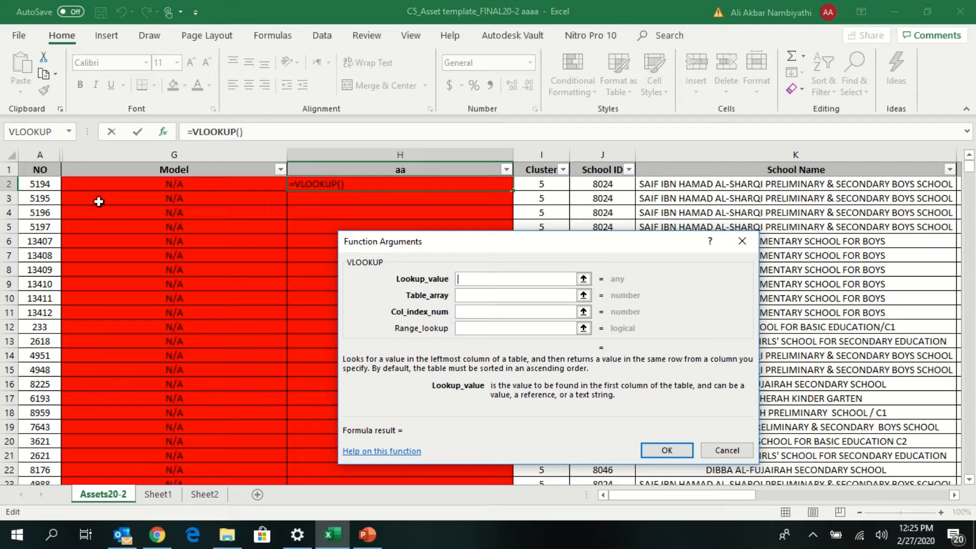
Step: Set the VLOOKUP lookup value to A2 and its table array to the absolute range Sheet2!$A$2:$B$57
click(38, 184)
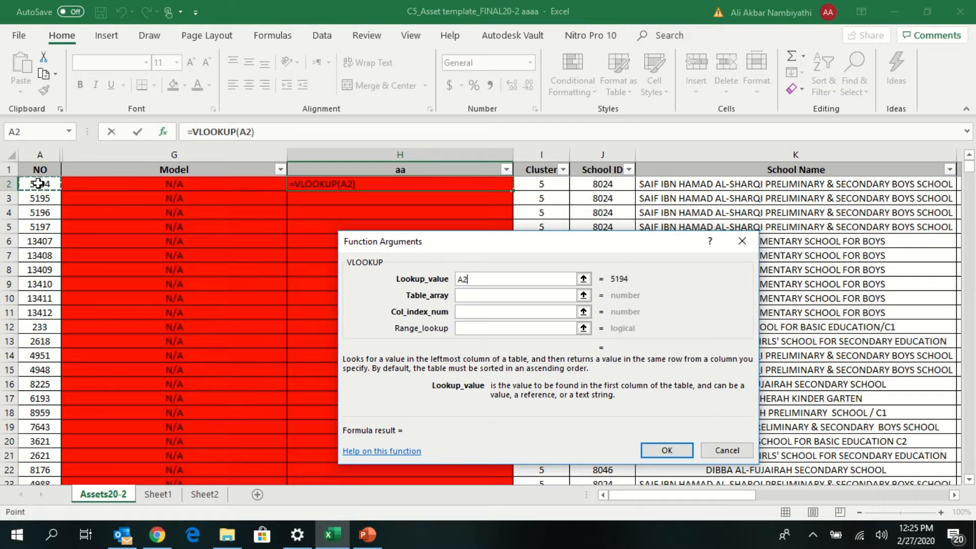
key(Tab)
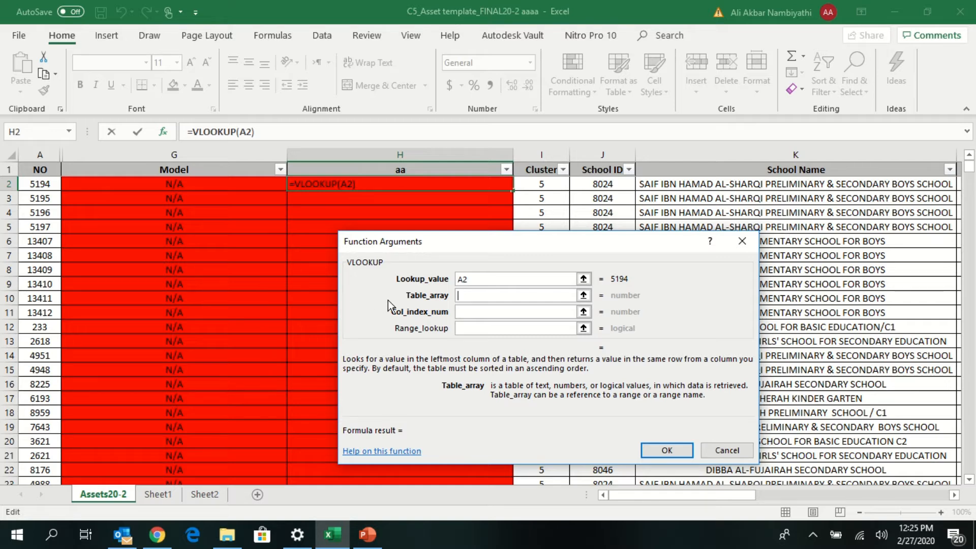
click(208, 496)
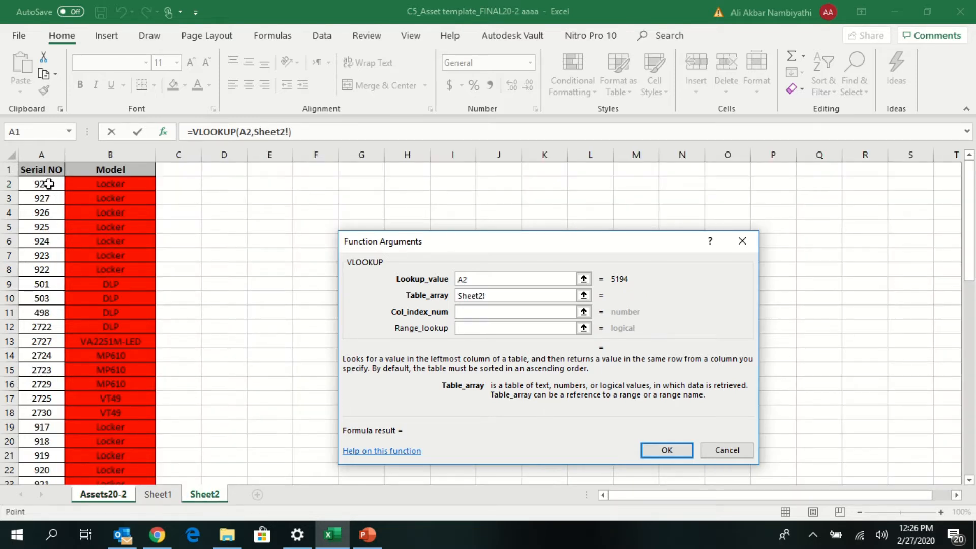
drag(49, 184, 93, 451)
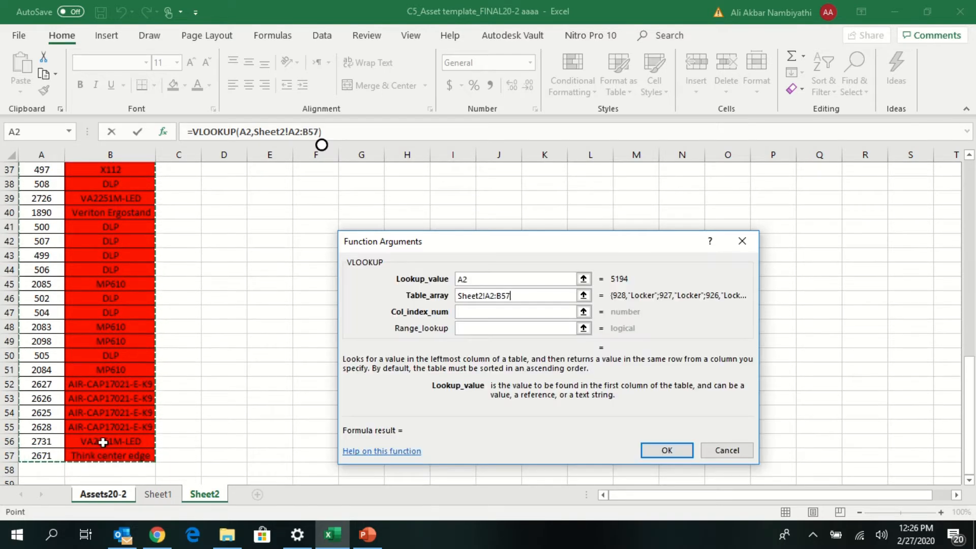
scroll(112, 451, up, 12)
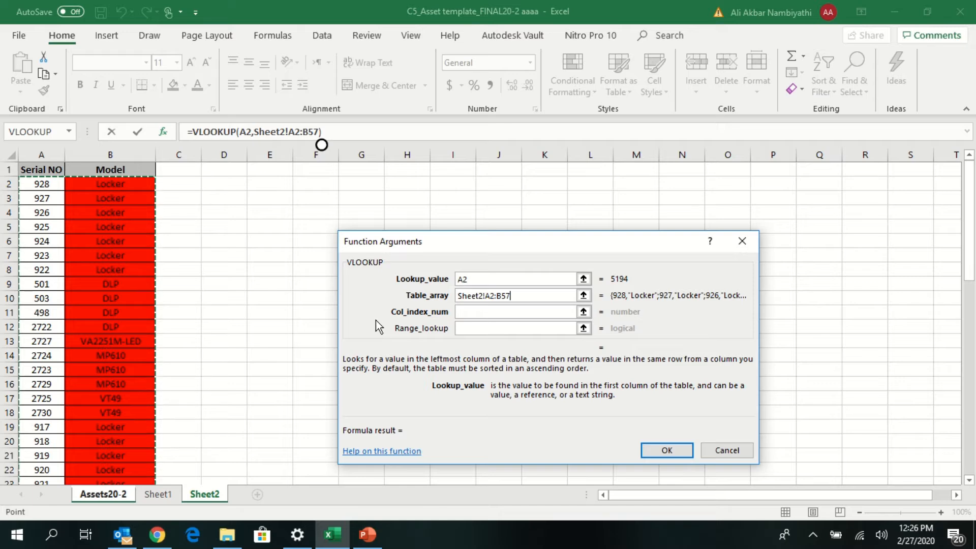
key(F4)
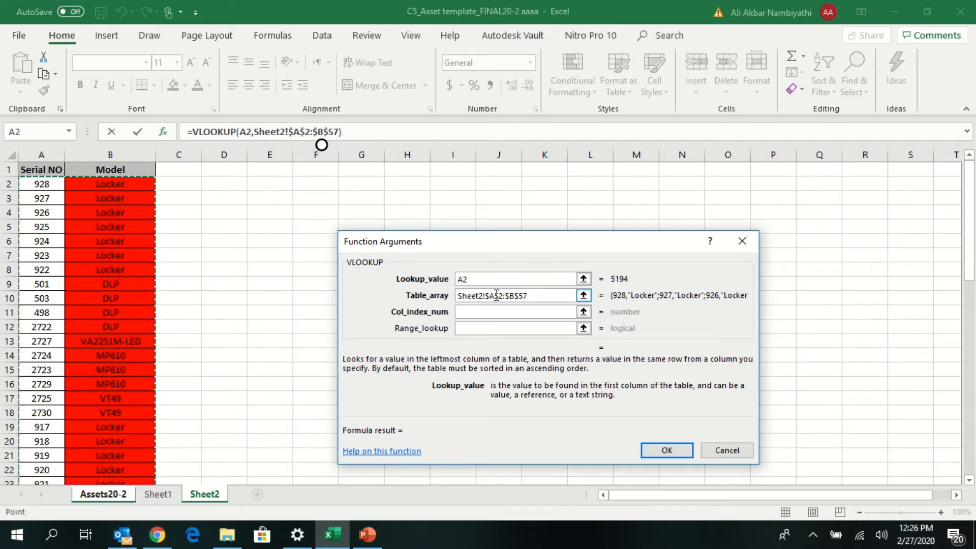
Step: Set the column index number to 2 and the range lookup to 0, and accept the VLOOKUP formula
click(480, 312)
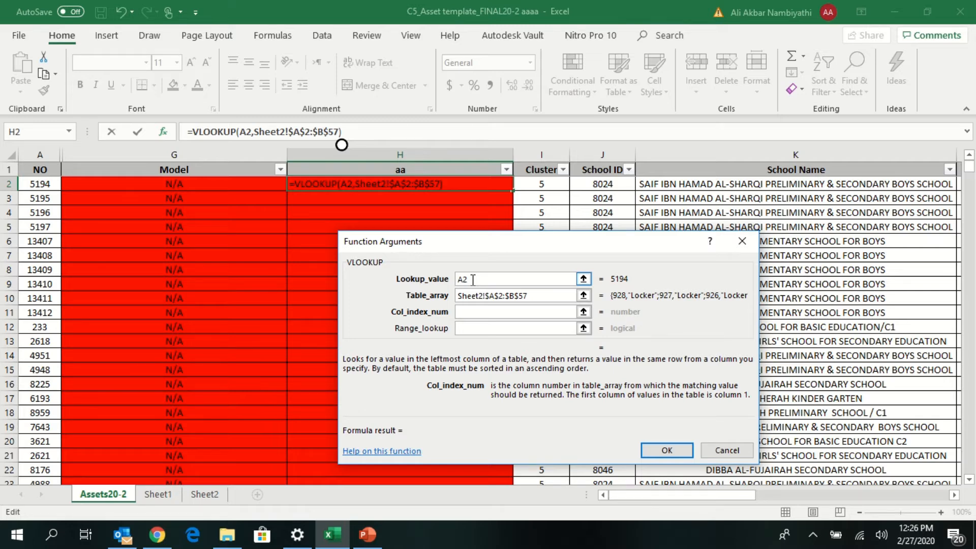
click(530, 294)
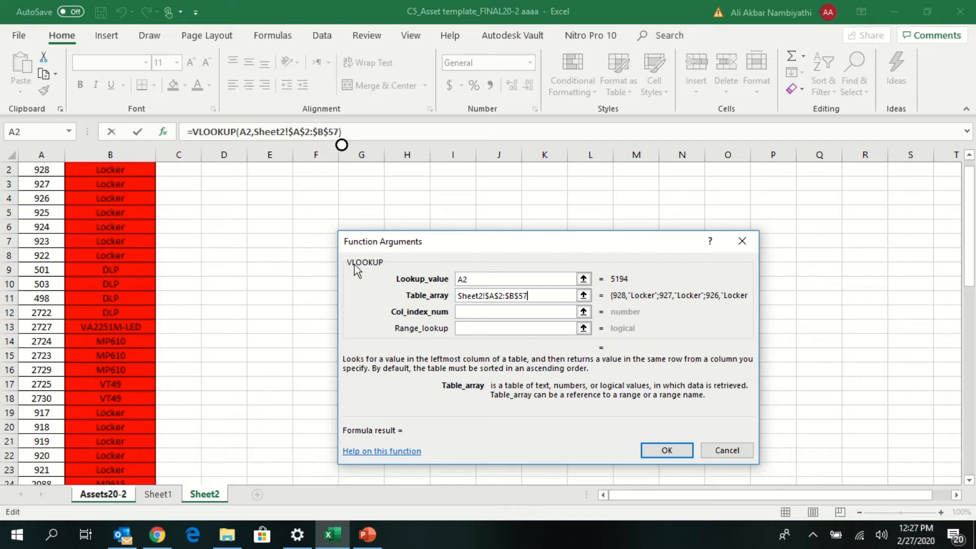
click(492, 308)
text(2)
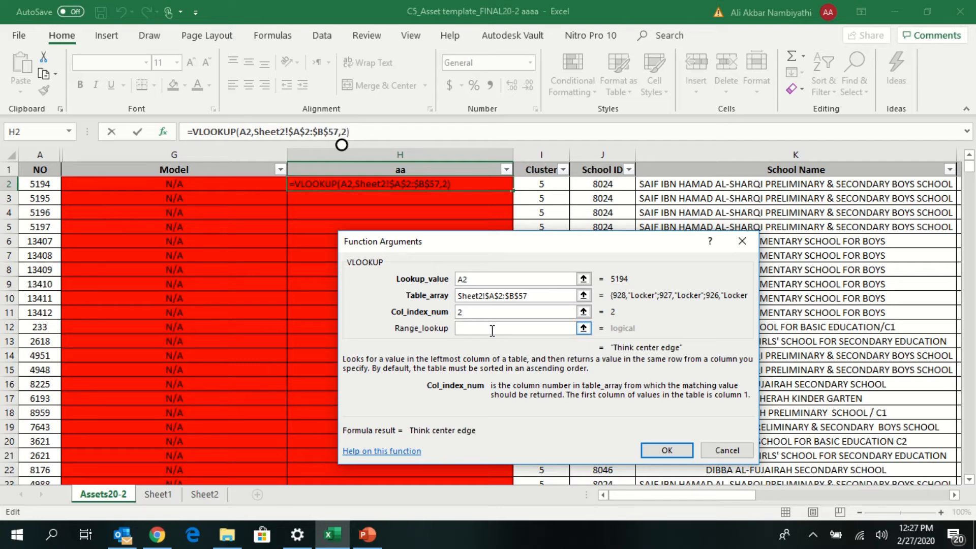
click(492, 329)
text(0)
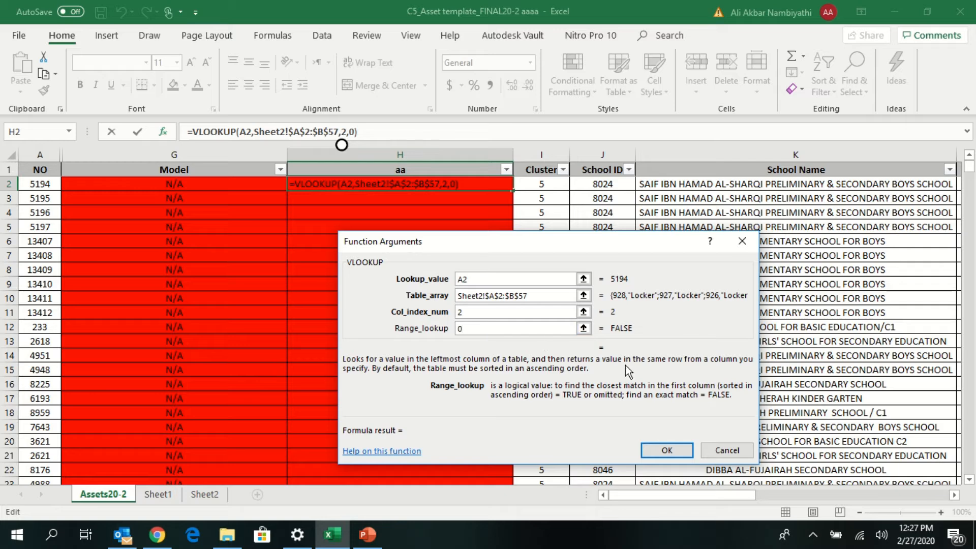
click(667, 450)
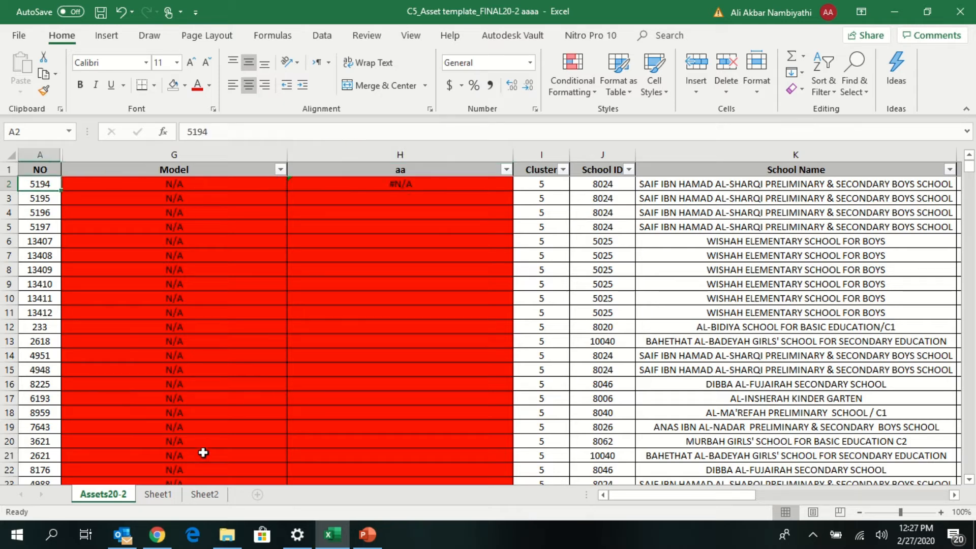
Step: Fill the VLOOKUP formula from H2 down the whole aa column of the Assets20-2 sheet
click(203, 495)
drag(42, 241, 43, 327)
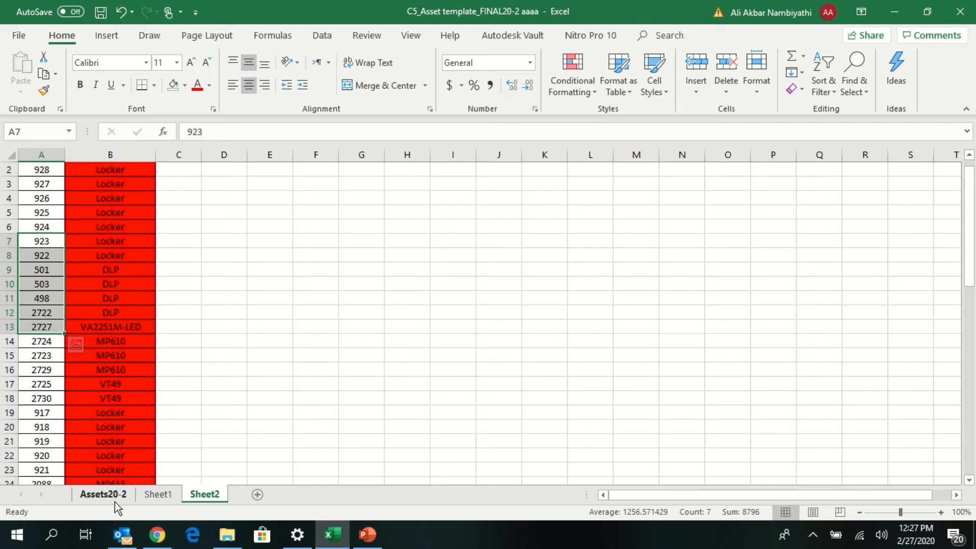
click(104, 496)
click(452, 182)
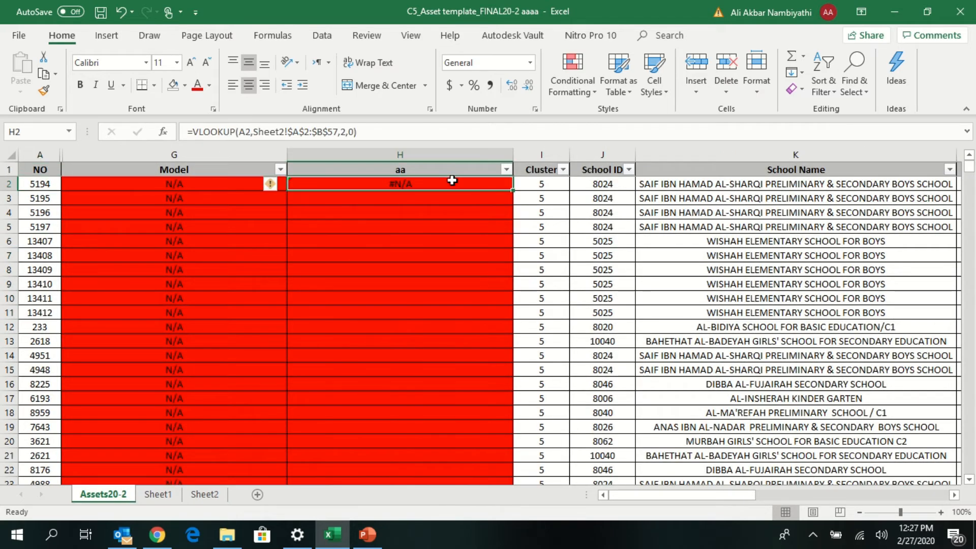
drag(513, 191, 475, 372)
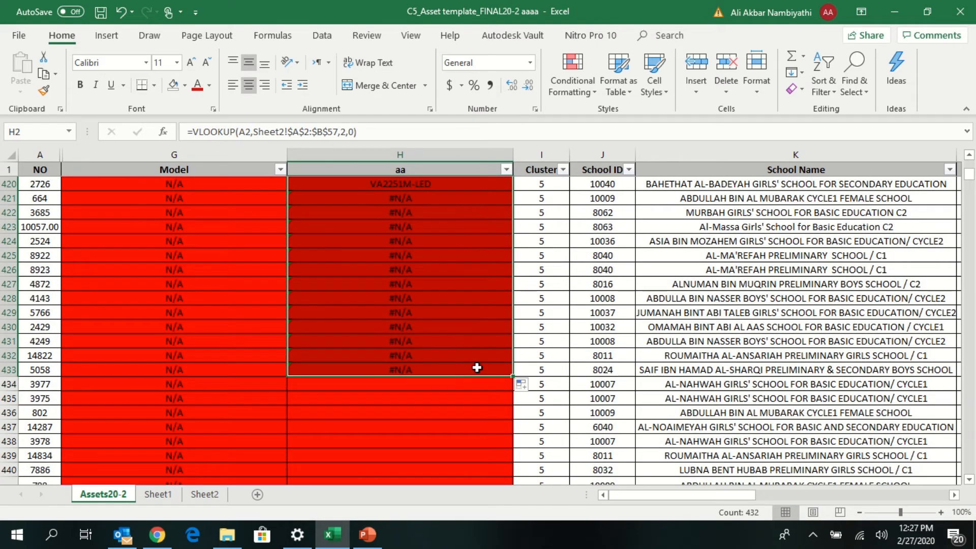
click(478, 368)
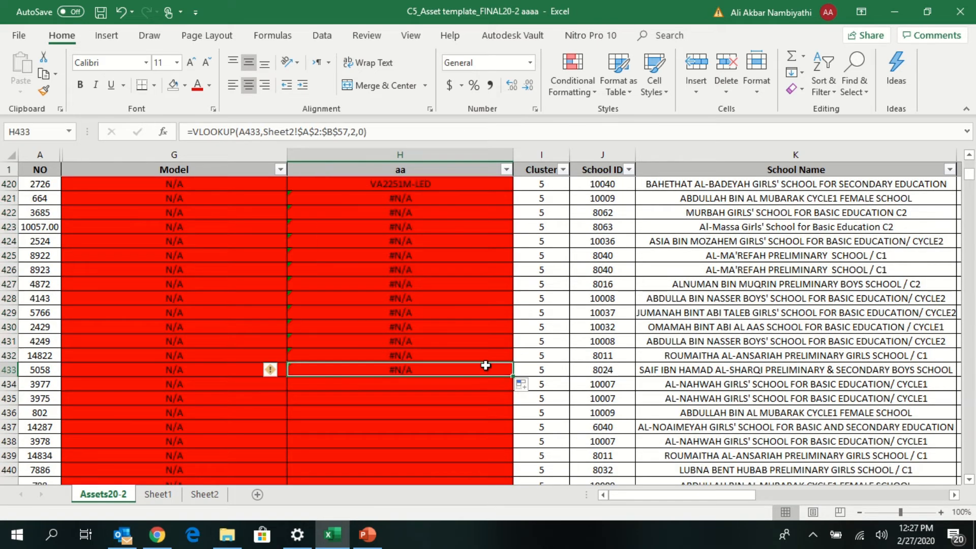
double_click(511, 376)
scroll(510, 376, down, 5)
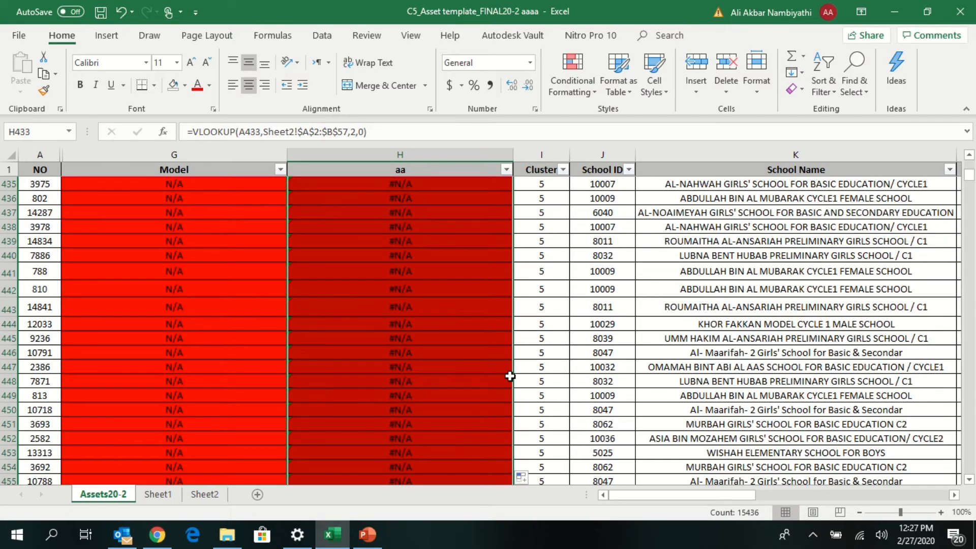
Step: Check the aa column at its last filled row against the NO column, and return to its first formula cell
click(505, 370)
key(ctrl+Down)
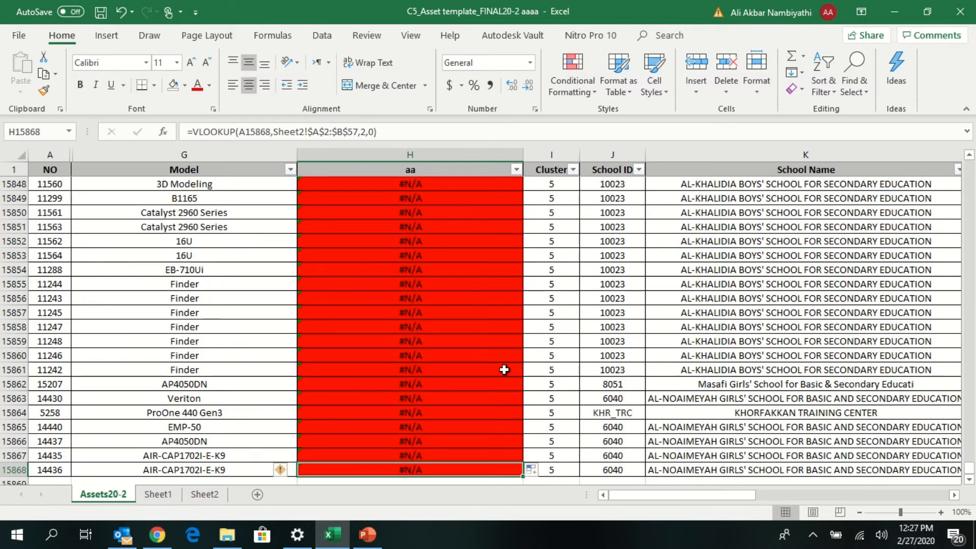
click(53, 467)
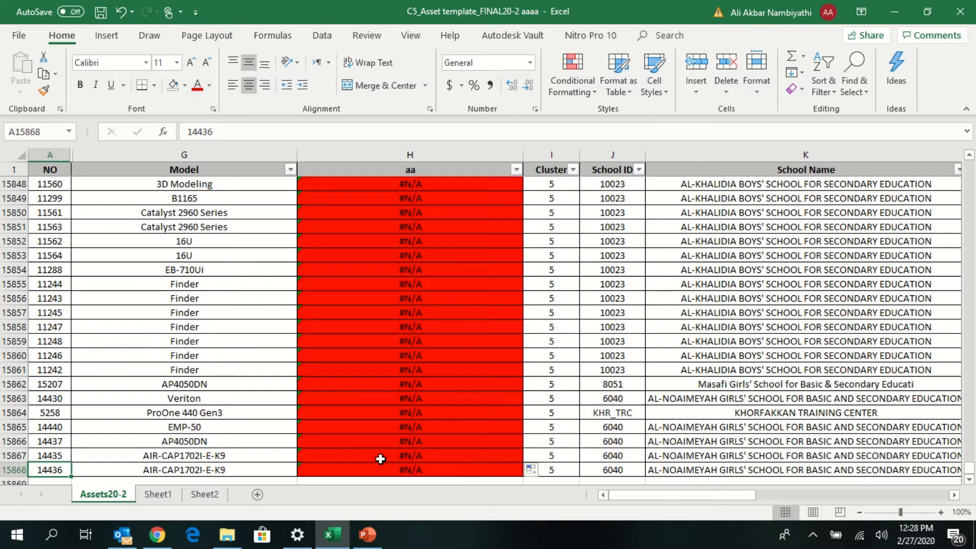
click(426, 445)
key(ctrl+Up)
scroll(426, 445, up, 4)
key(Down)
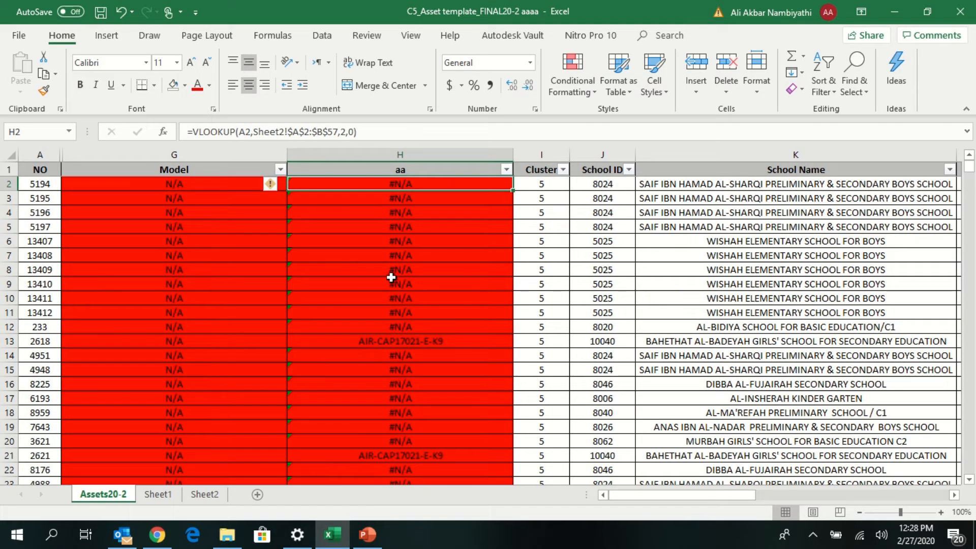
Step: Examine the lookup result in H13 and its serial number in A13, and glance at the source list in Sheet2
key(Down)
key(Down)
key(Down)
click(377, 344)
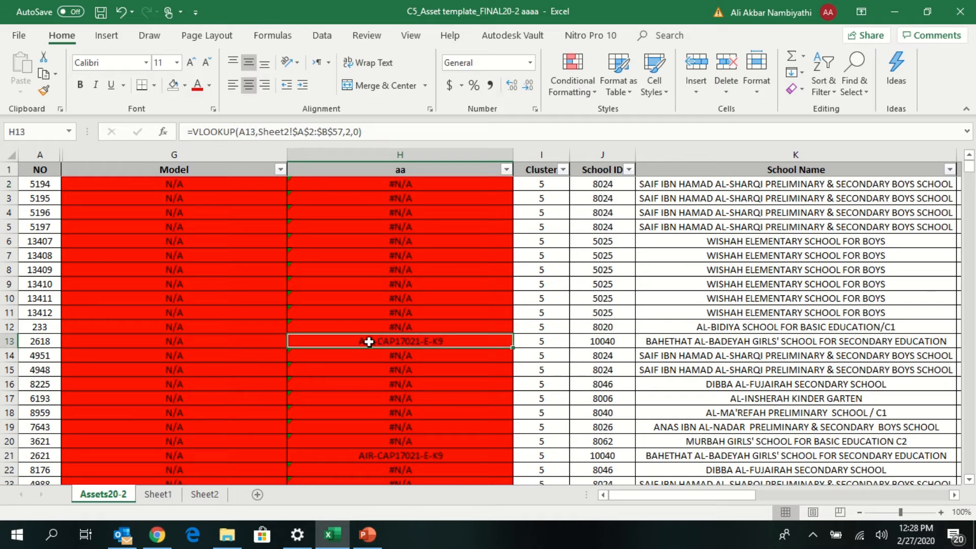
click(51, 341)
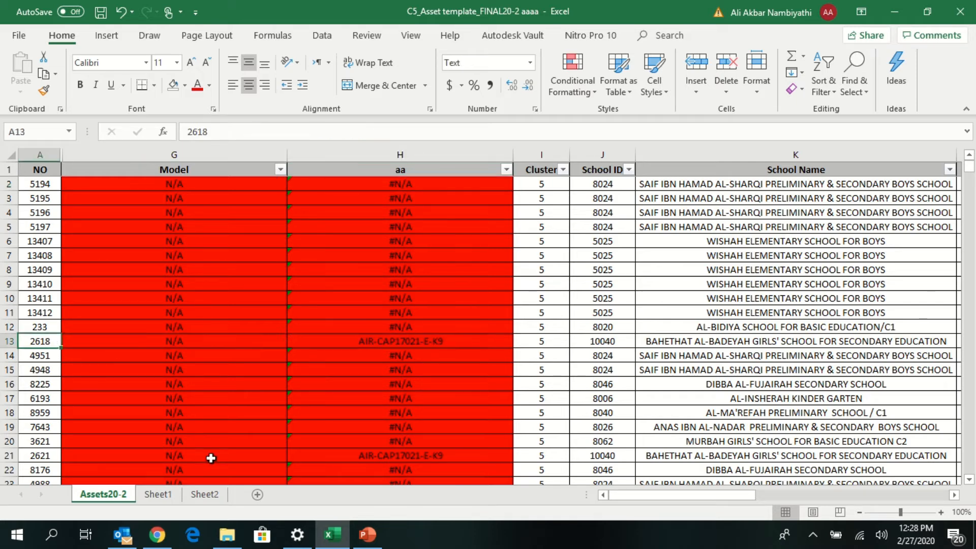
click(205, 494)
click(120, 369)
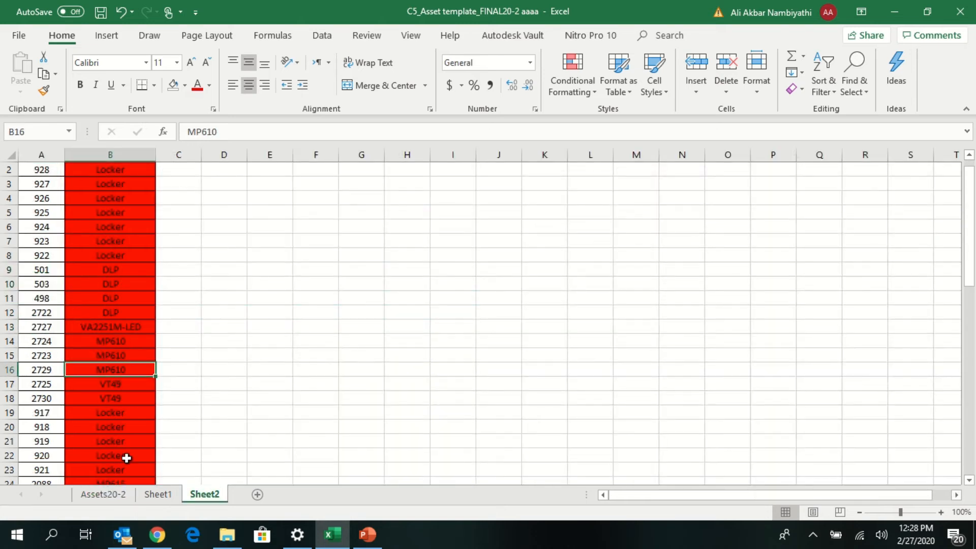
click(103, 494)
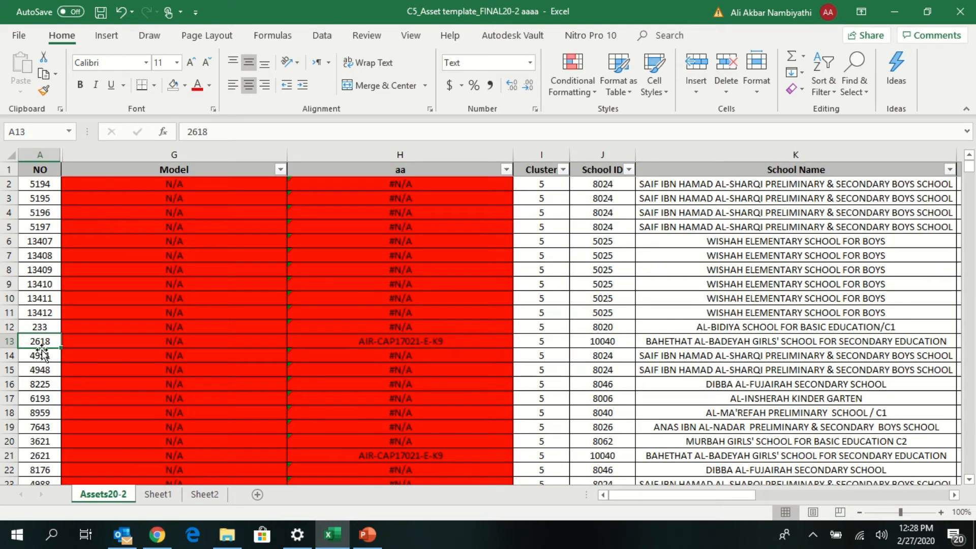
Step: Copy serial number 2618 from A13, find it in column A of Sheet2, and check the model beside it
key(ctrl+c)
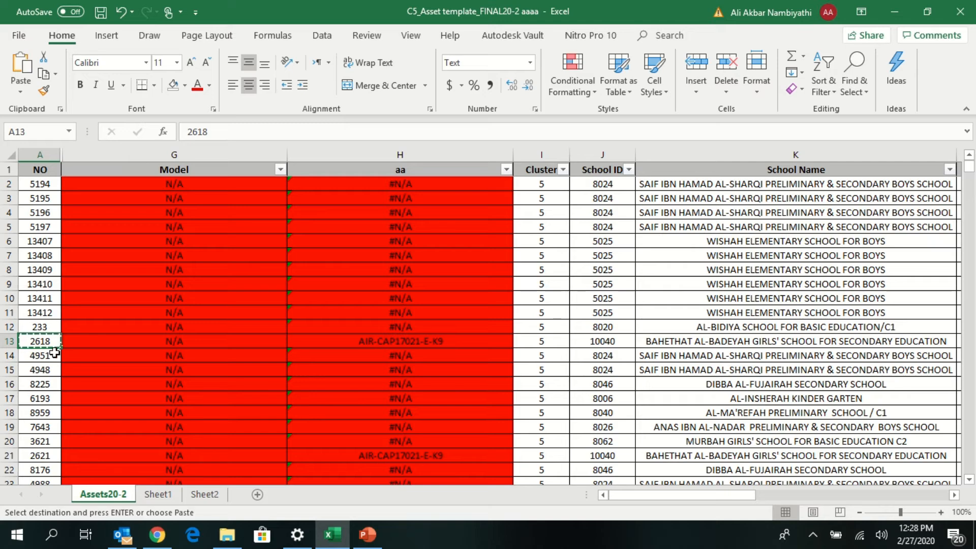
click(216, 496)
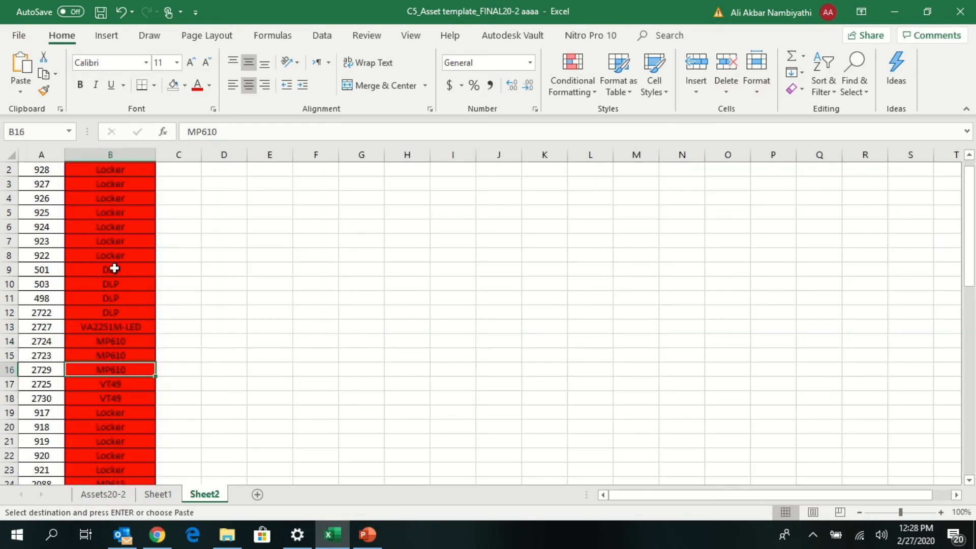
click(47, 149)
key(ctrl+f)
key(ctrl+v)
click(867, 254)
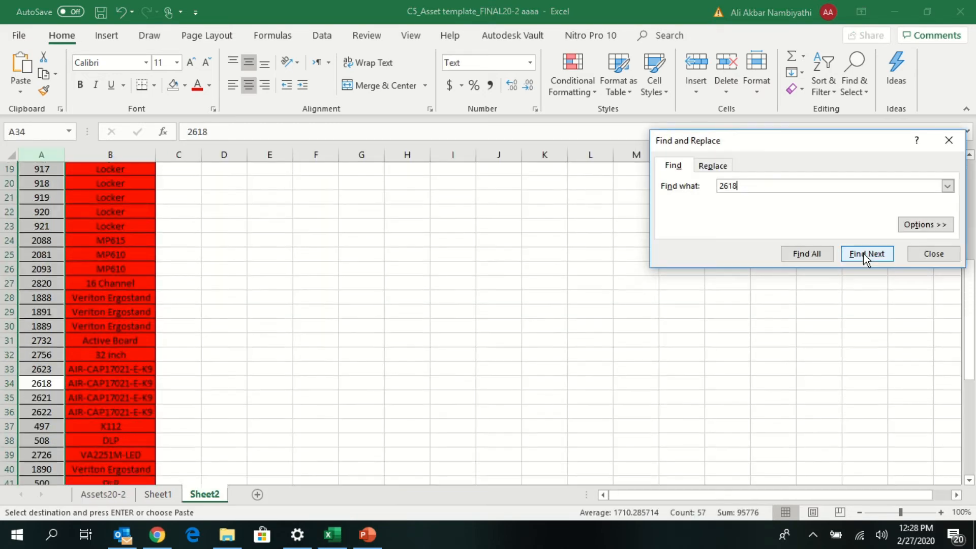
drag(66, 340, 93, 327)
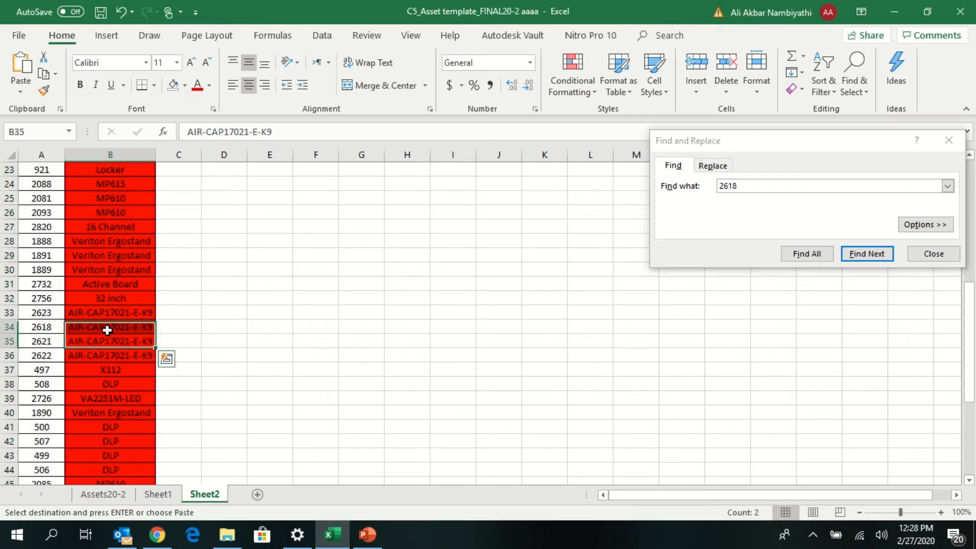
click(77, 327)
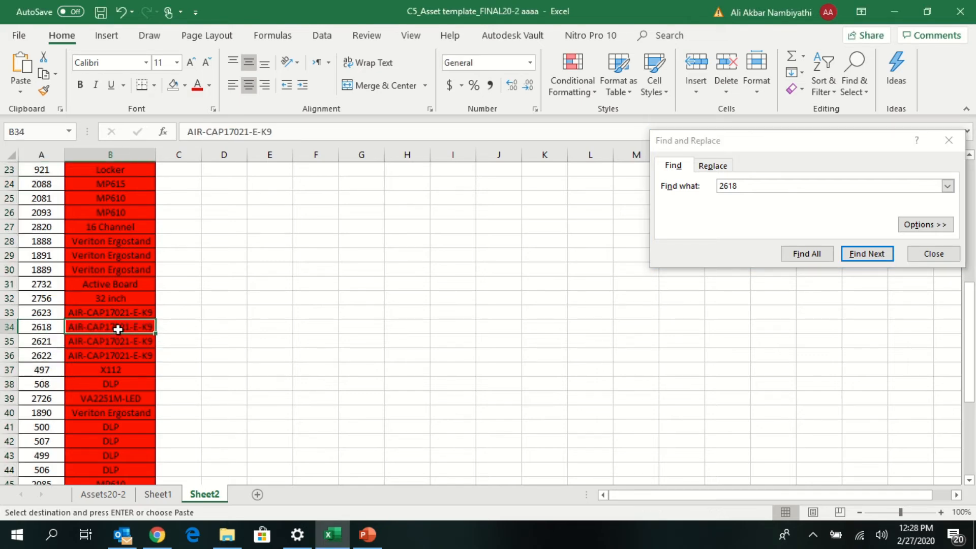
Step: Compare the Sheet2 model with H13 on Assets20-2, close the search, and review the neighbouring aa results
click(103, 494)
key(Right)
key(Right)
key(Right)
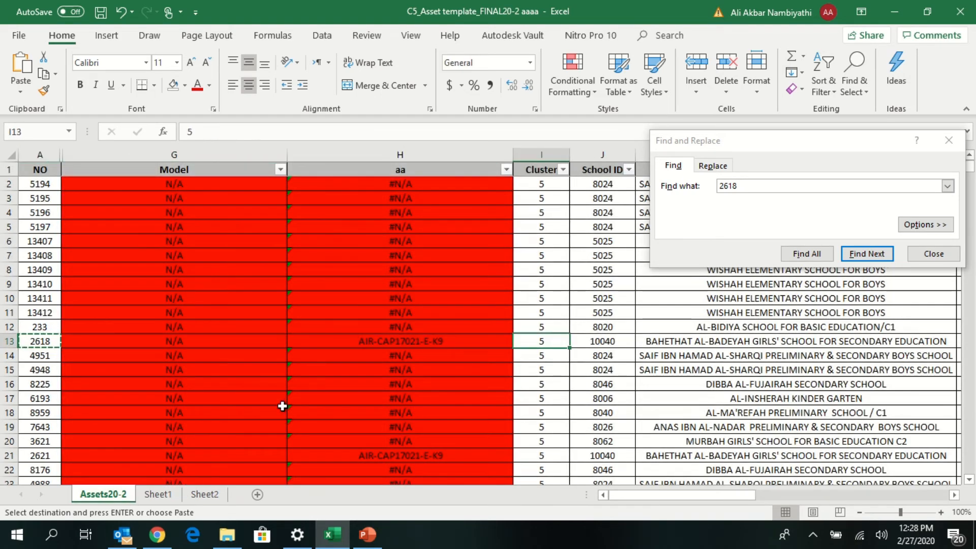
click(335, 340)
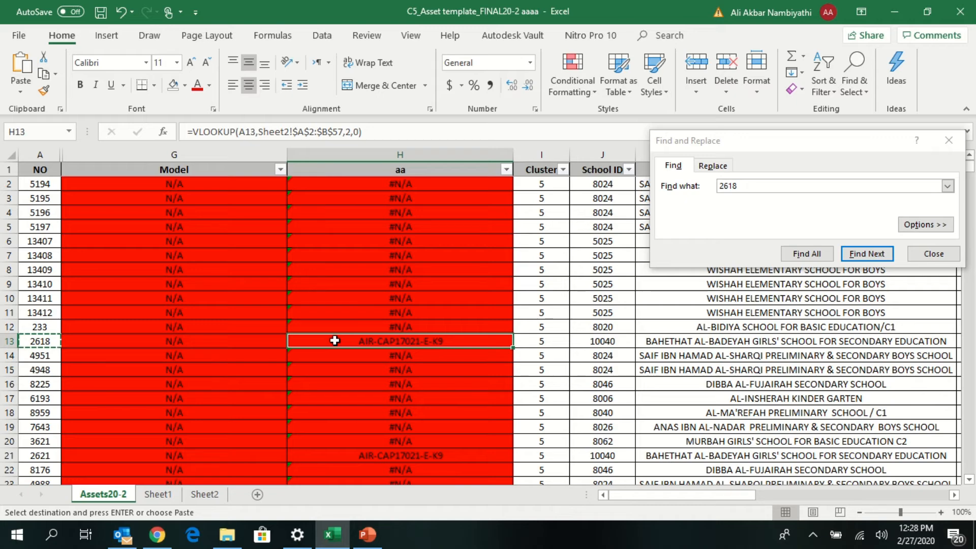
click(933, 254)
scroll(468, 310, down, 2)
scroll(468, 310, up, 1)
drag(384, 227, 382, 386)
scroll(387, 376, up, 1)
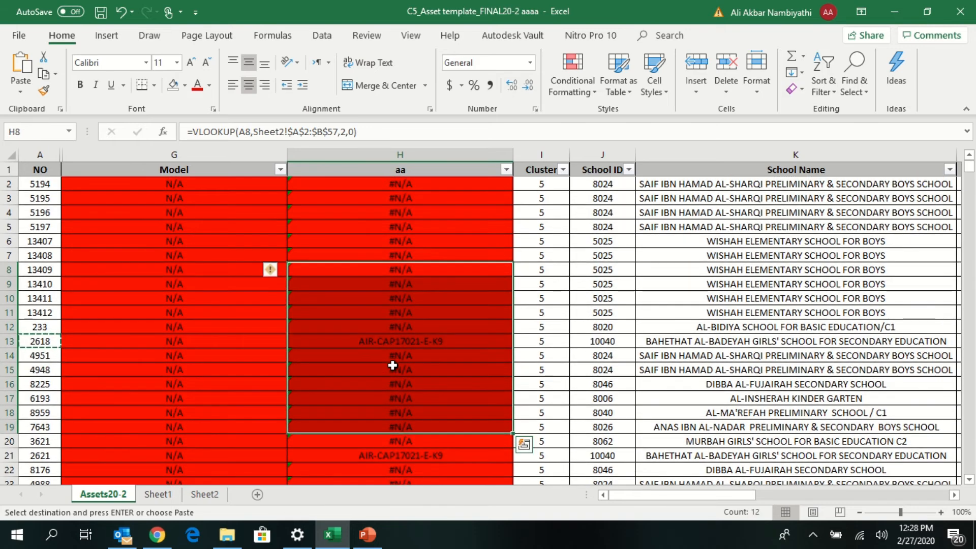
Step: Sort the whole Assets20-2 sheet by the aa column on cell values, A to Z
click(6, 154)
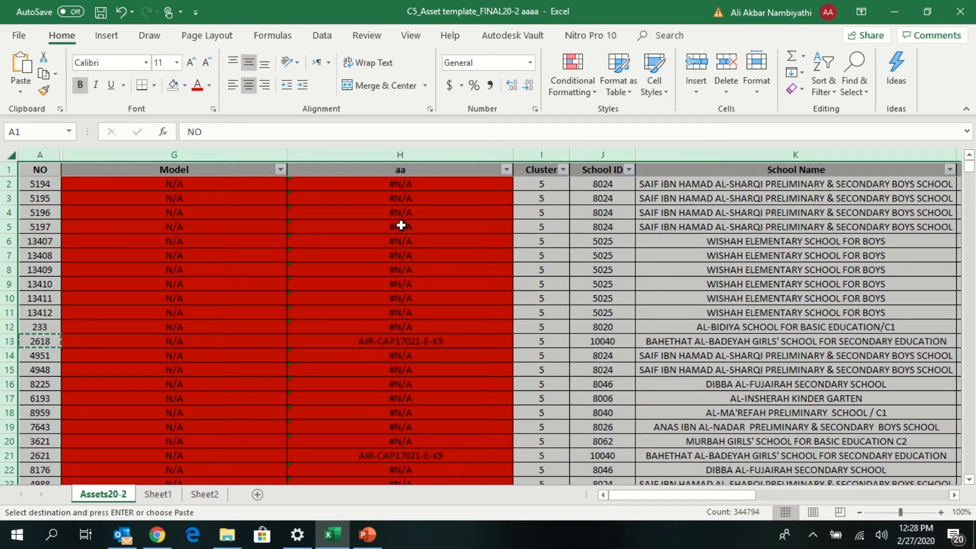
click(323, 34)
click(553, 65)
click(427, 332)
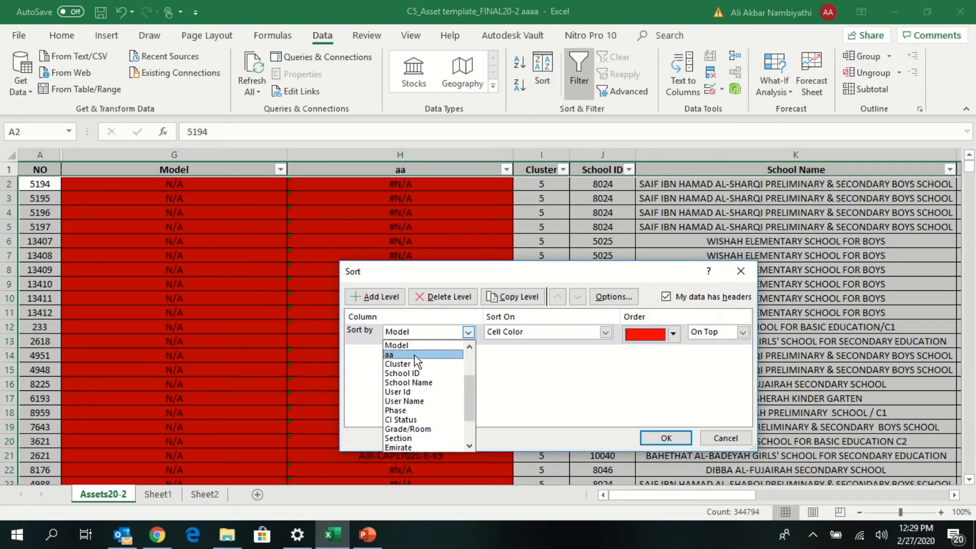
click(414, 355)
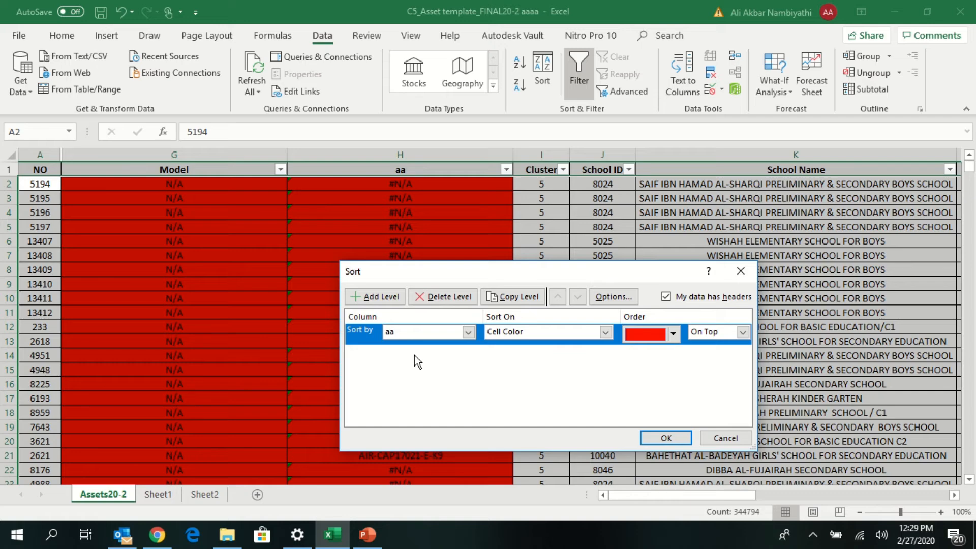
click(533, 335)
click(530, 343)
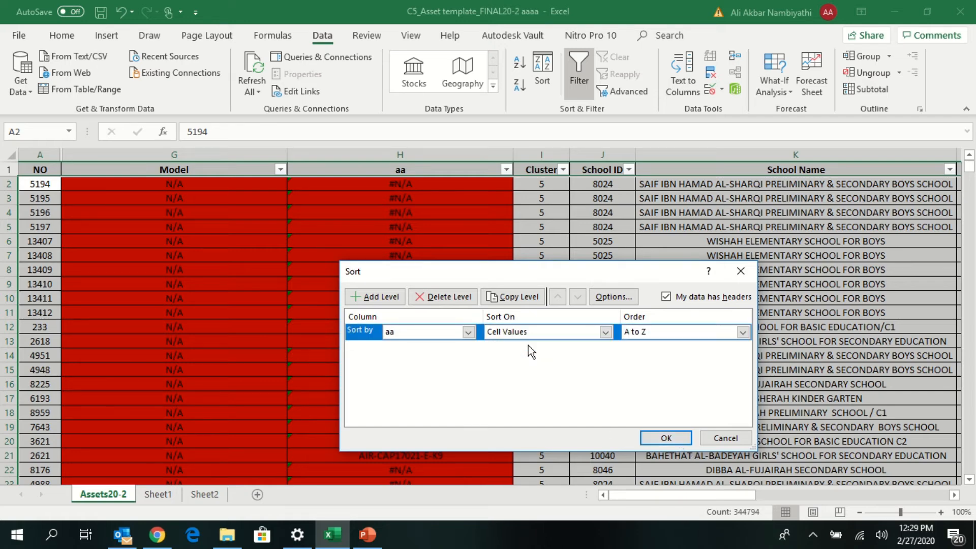
click(665, 438)
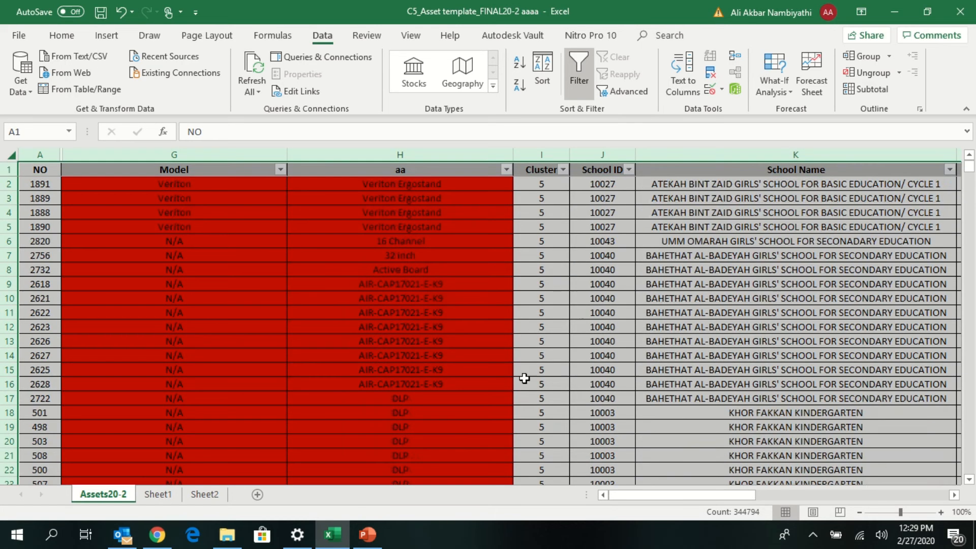
Step: Review the sorted aa column from H2 down to the last row with a matched model
click(441, 186)
scroll(455, 240, down, 3)
scroll(457, 241, up, 3)
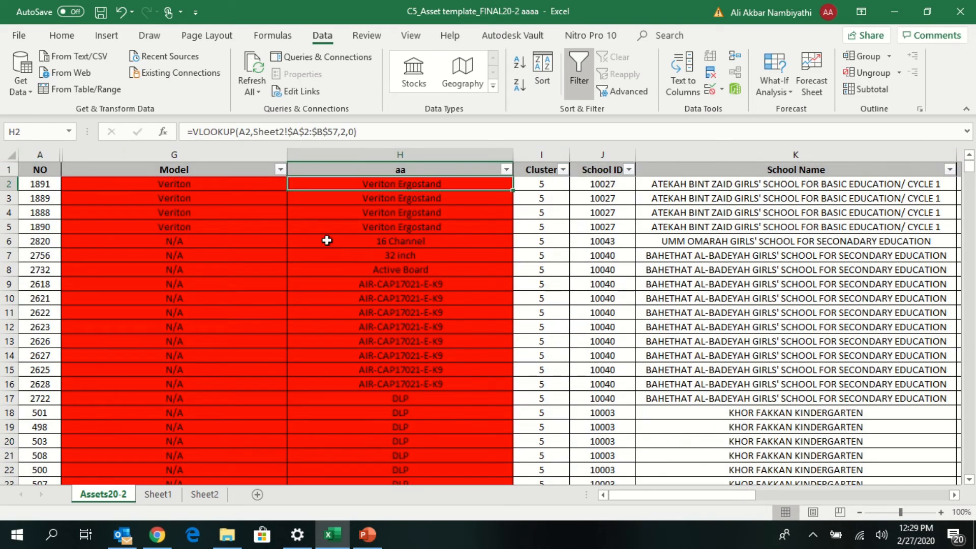
scroll(427, 338, down, 4)
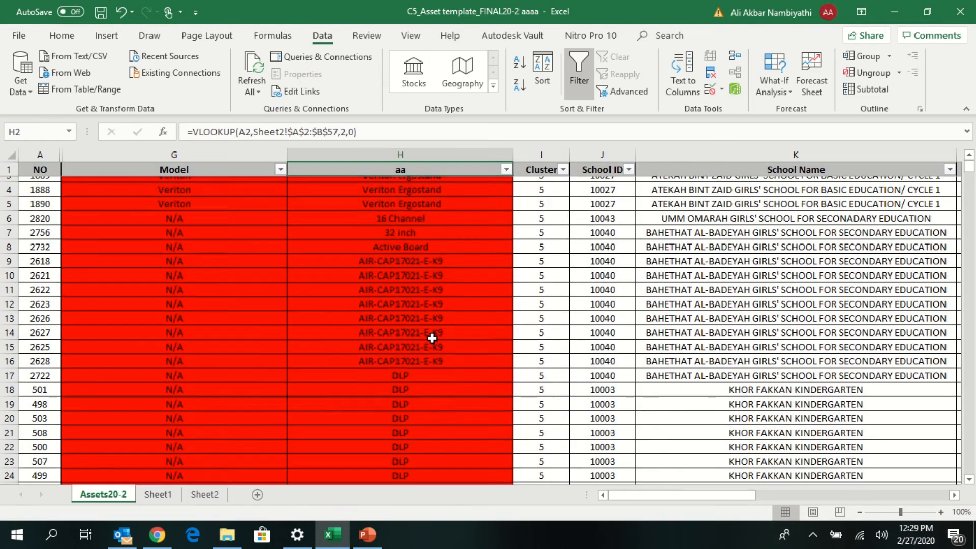
drag(400, 244, 392, 346)
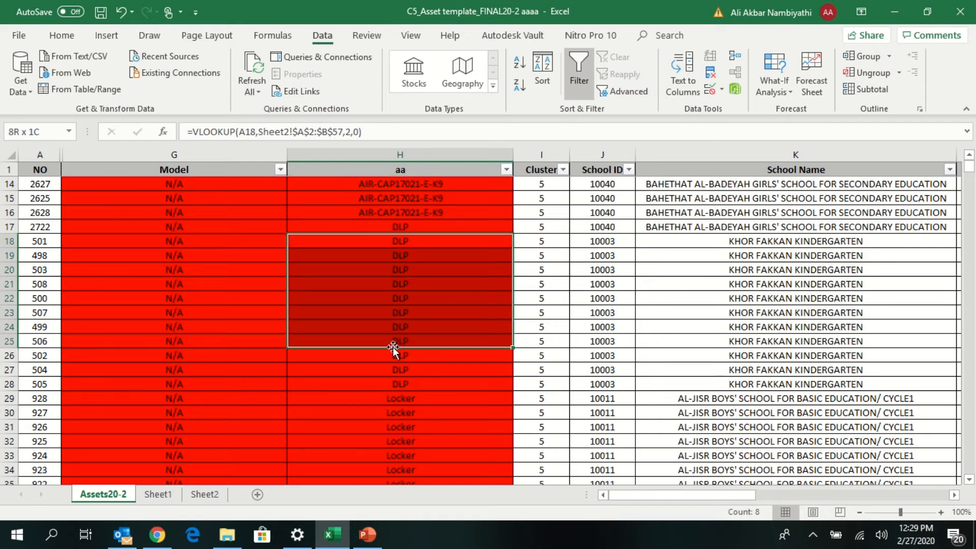
scroll(393, 345, down, 6)
scroll(393, 345, down, 3)
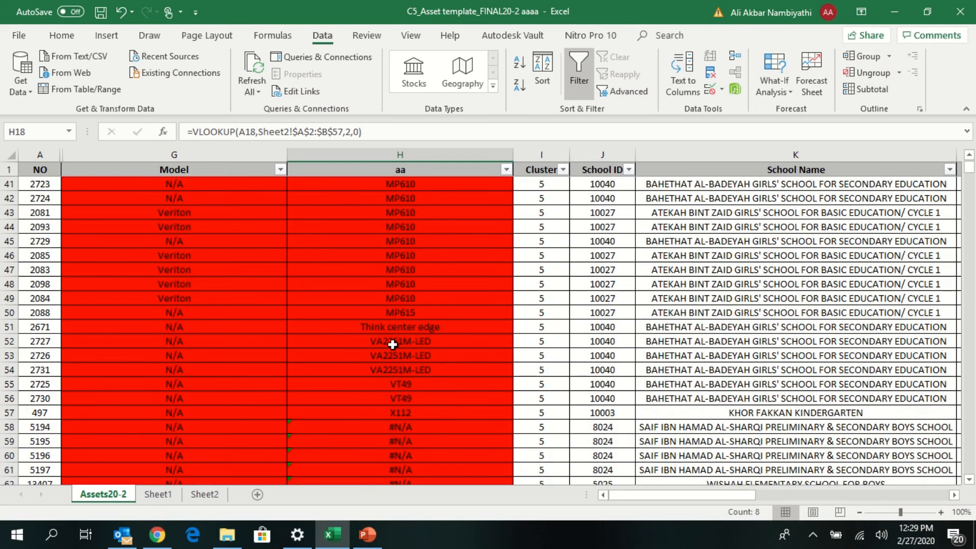
scroll(392, 344, down, 2)
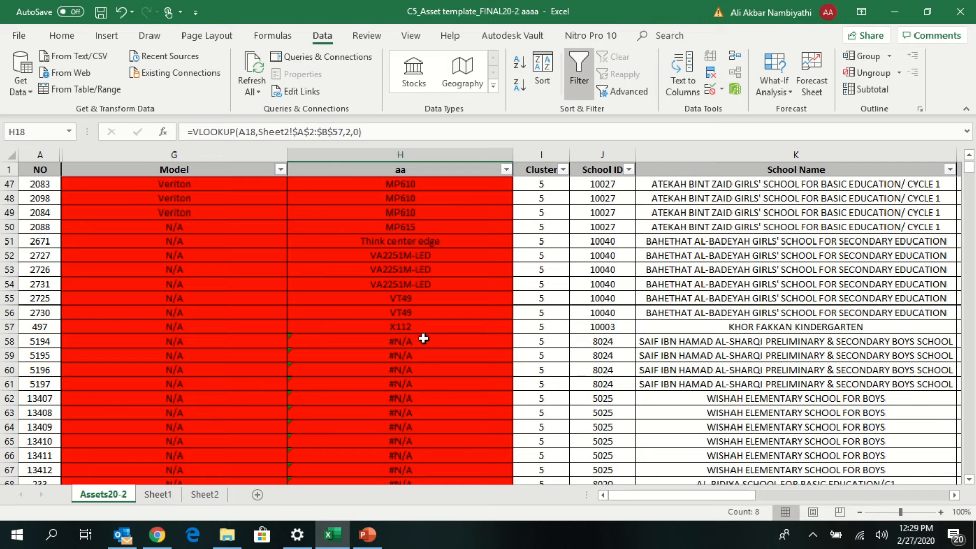
click(418, 327)
click(275, 327)
click(322, 327)
Step: Clear the unmatched lookup results in the aa column from H58 down to the last data row
click(341, 340)
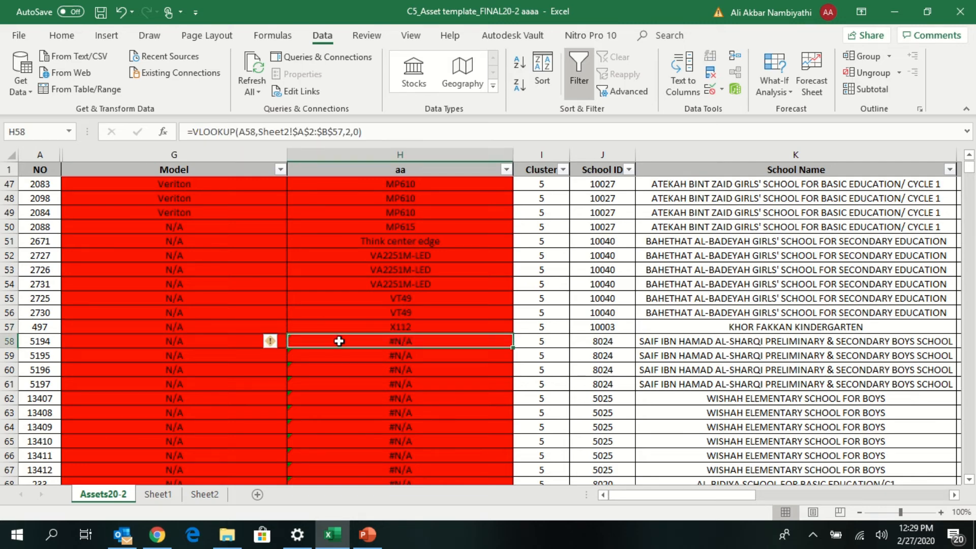
key(ctrl+shift+Down)
key(Delete)
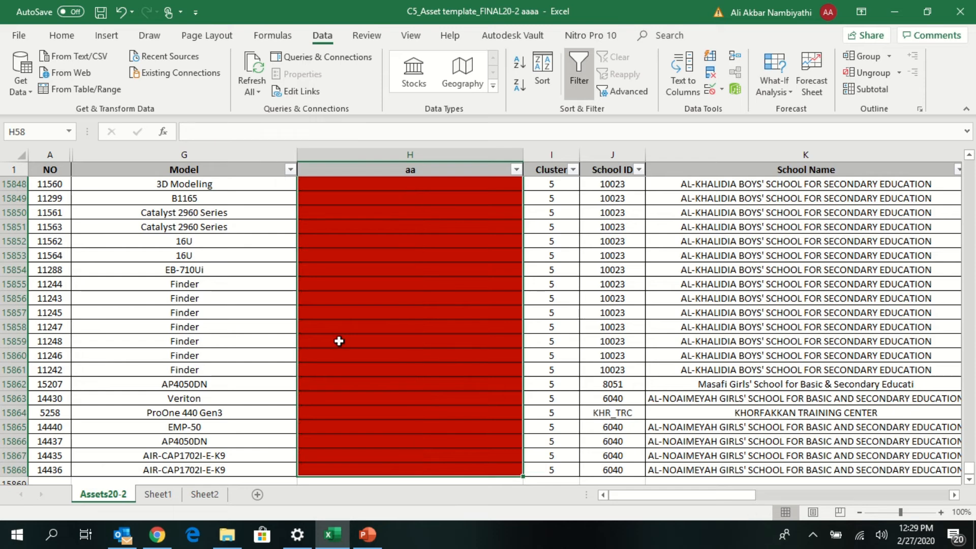
Step: Move the matched models in H2:H57 onto the Model column starting at G2, replacing the existing data
scroll(339, 342, up, 20)
key(ctrl+shift+Down)
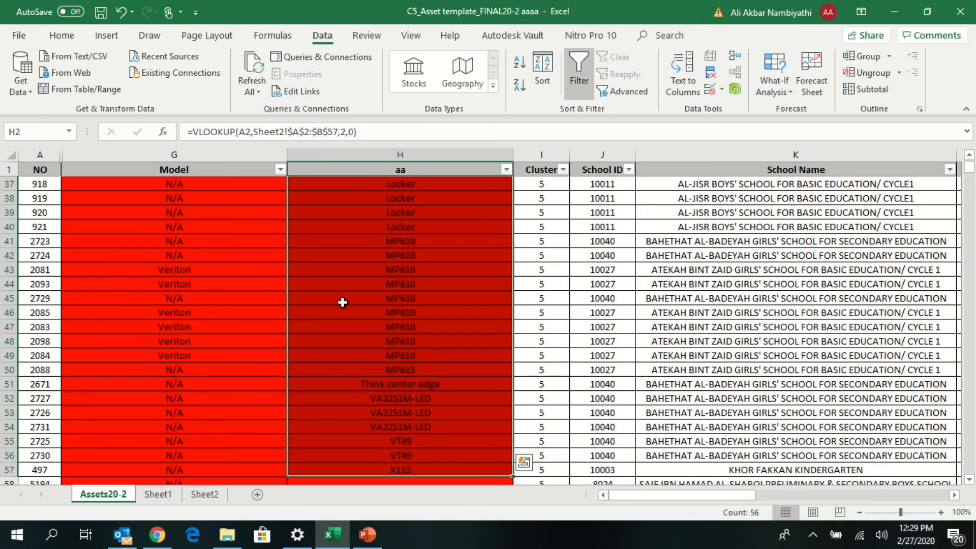
scroll(342, 303, up, 2)
scroll(846, 311, up, 5)
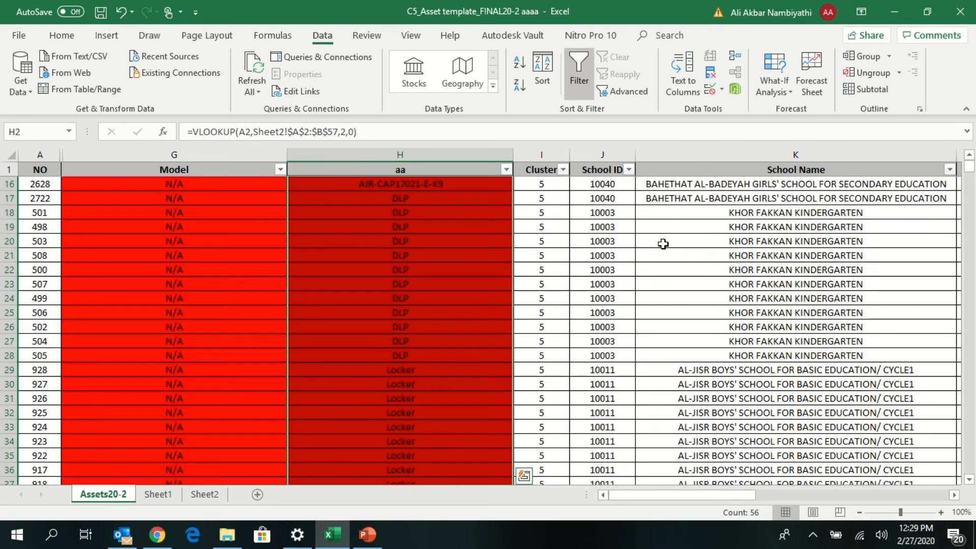
scroll(375, 267, down, 8)
drag(970, 168, 969, 159)
drag(285, 181, 252, 182)
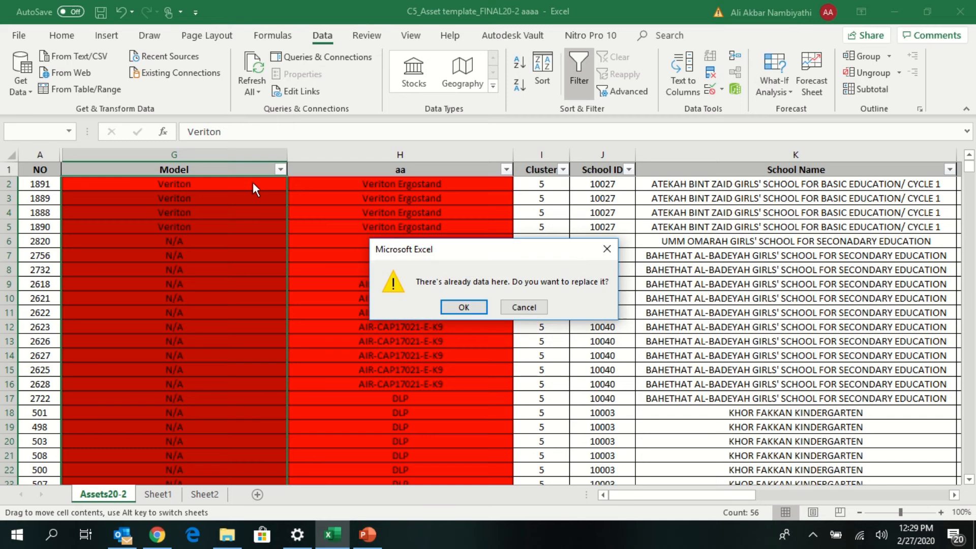
click(450, 304)
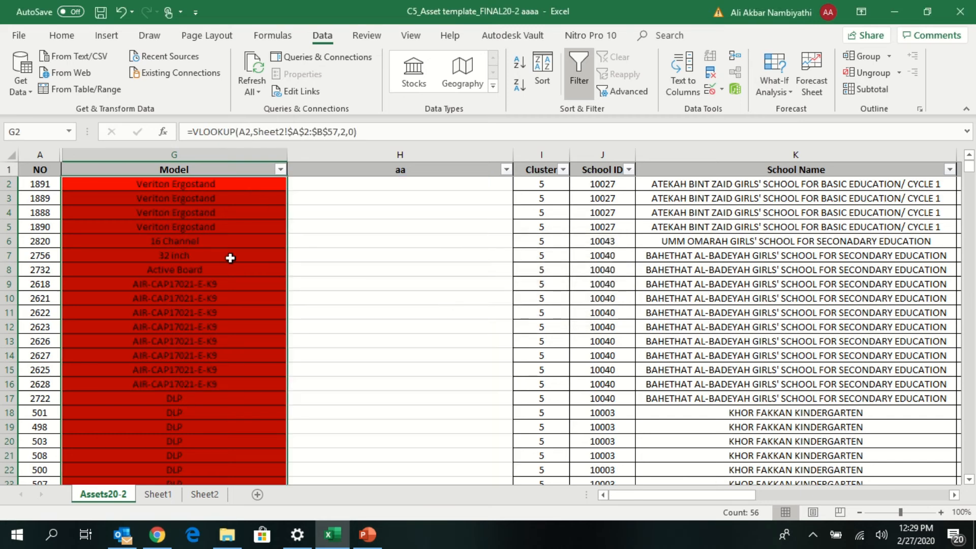
Step: Delete the emptied aa column from the Assets20-2 sheet
click(333, 358)
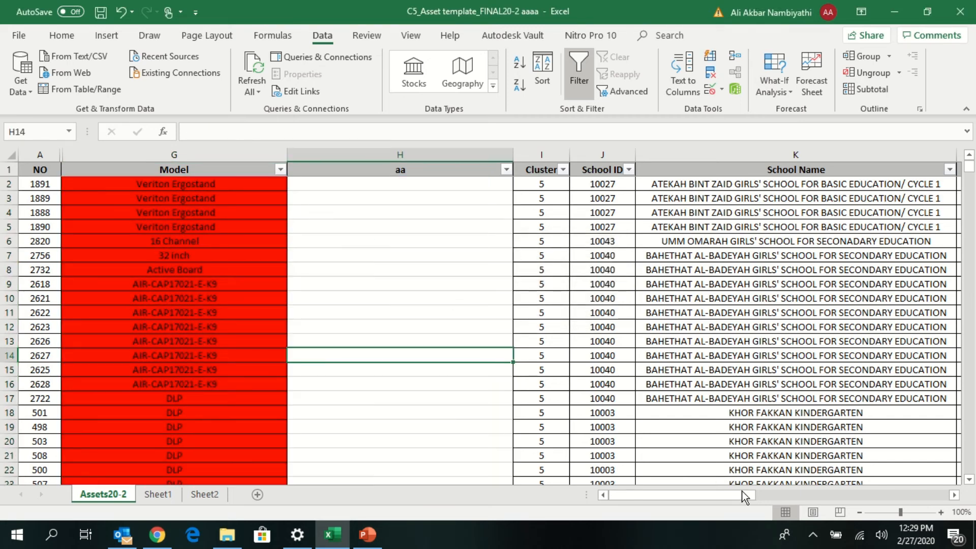
drag(679, 494, 637, 502)
scroll(432, 330, down, 1)
scroll(396, 264, up, 1)
click(365, 152)
right_click(365, 154)
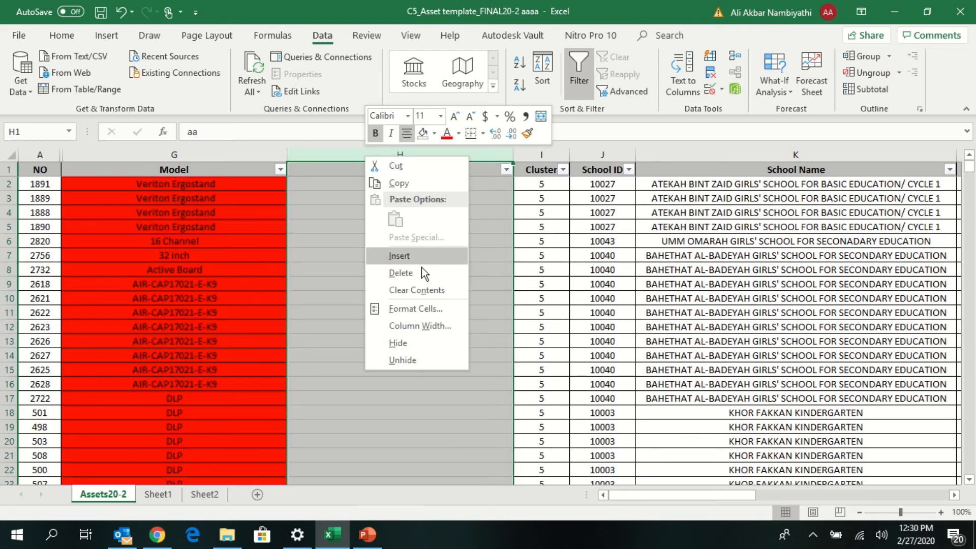
click(401, 273)
click(315, 322)
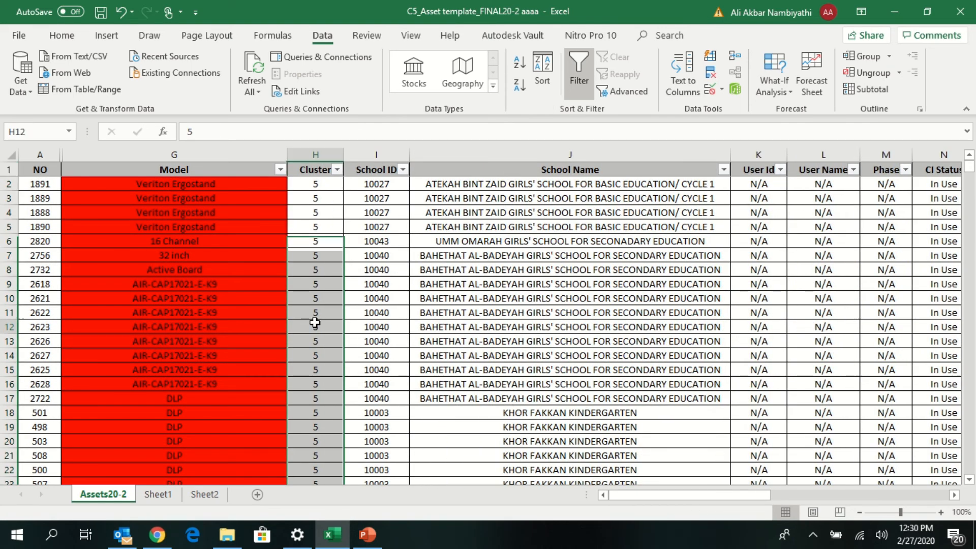
Step: Check the Model entry in G8 against its serial number in the NO column
click(127, 272)
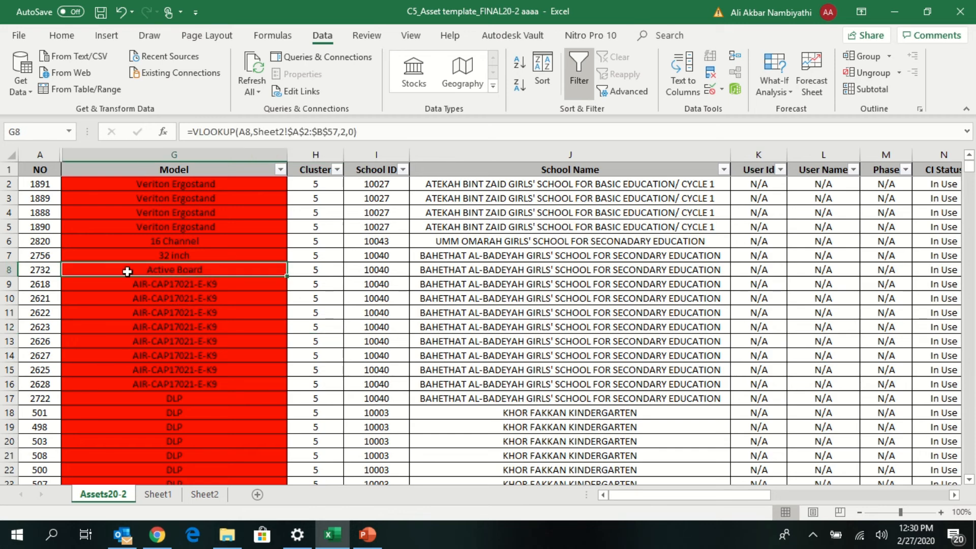
click(40, 269)
click(146, 271)
mouse_move(533, 2)
click(566, 17)
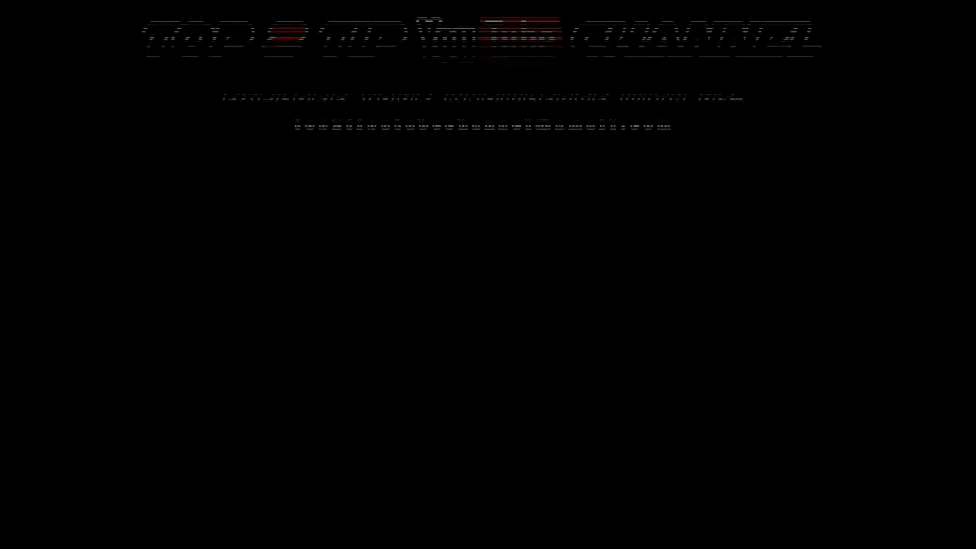